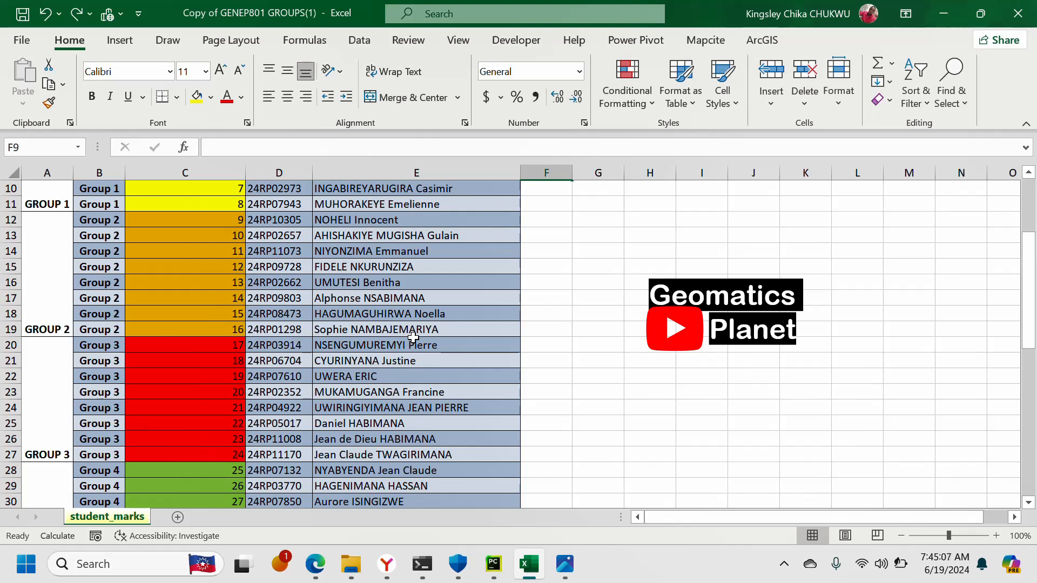
- Switch to the Excel folder in File Explorer and create a new folder there, named with a person's full name
click(352, 564)
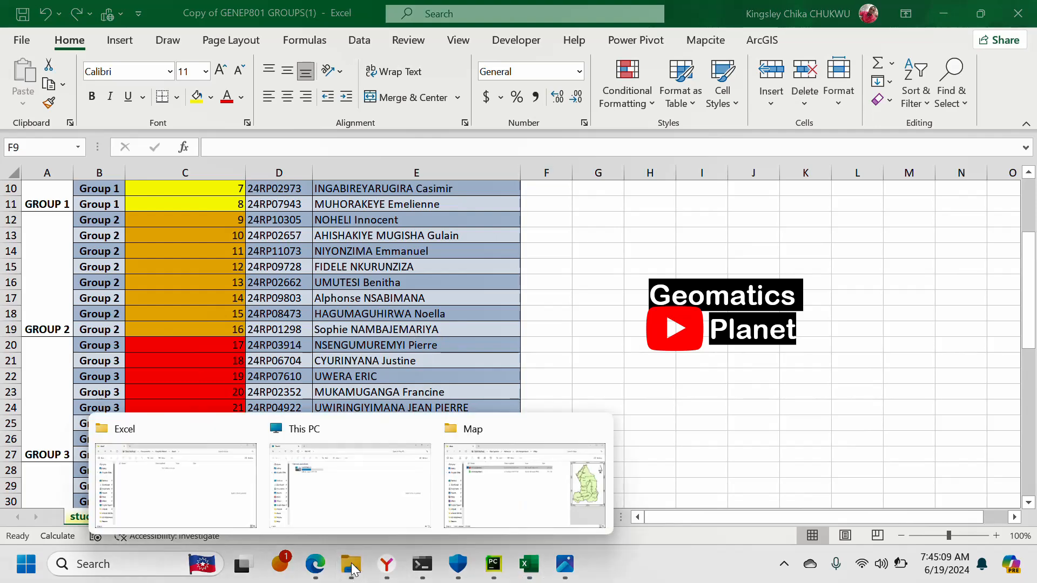
click(191, 491)
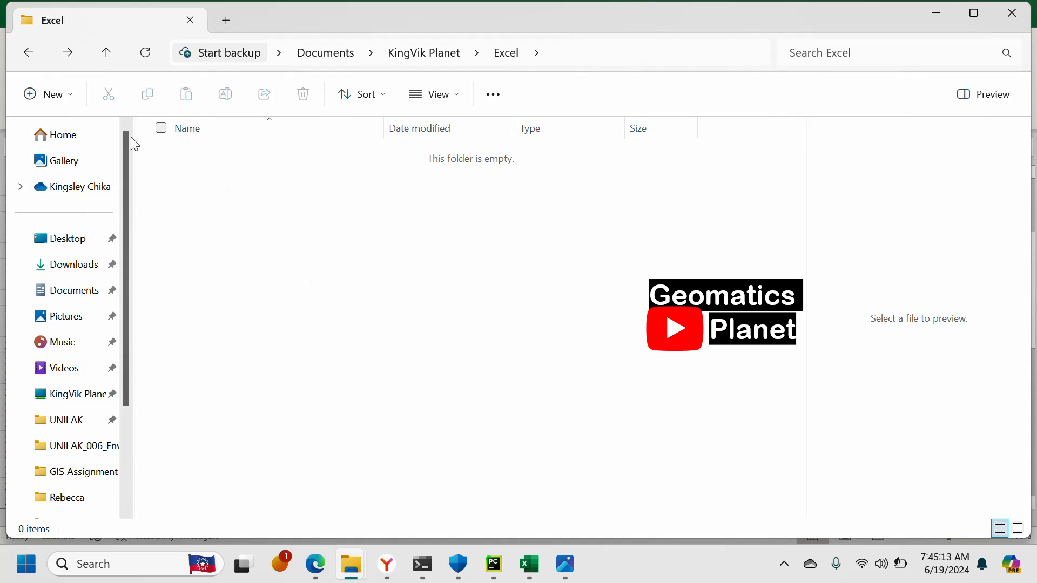
click(51, 97)
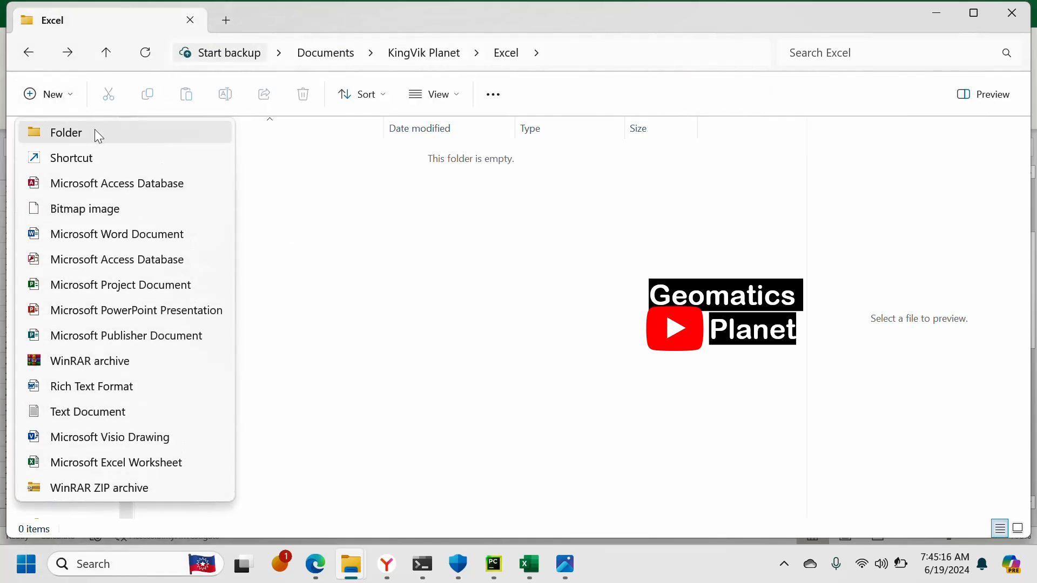
click(95, 132)
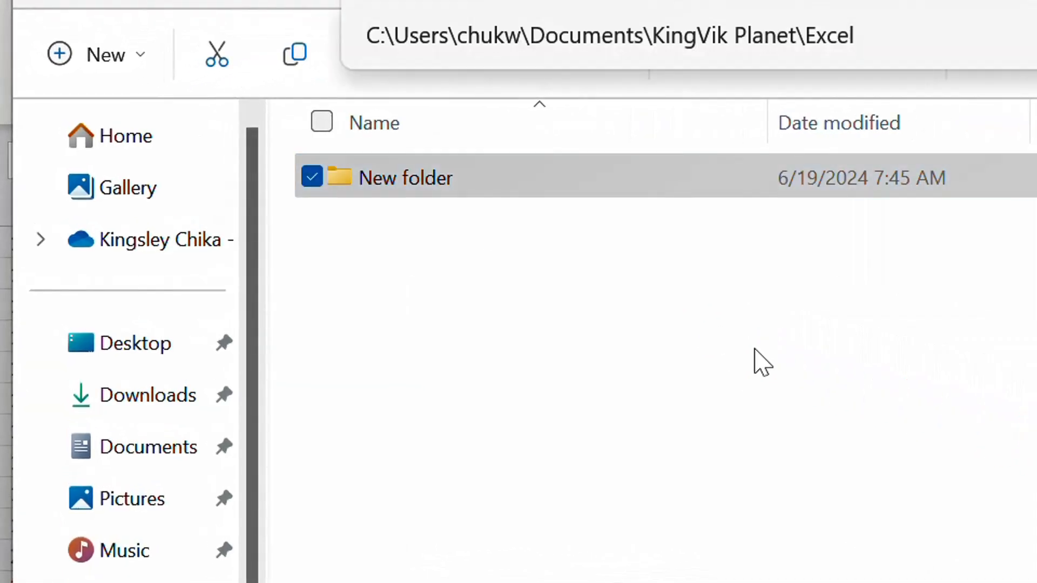
click(419, 186)
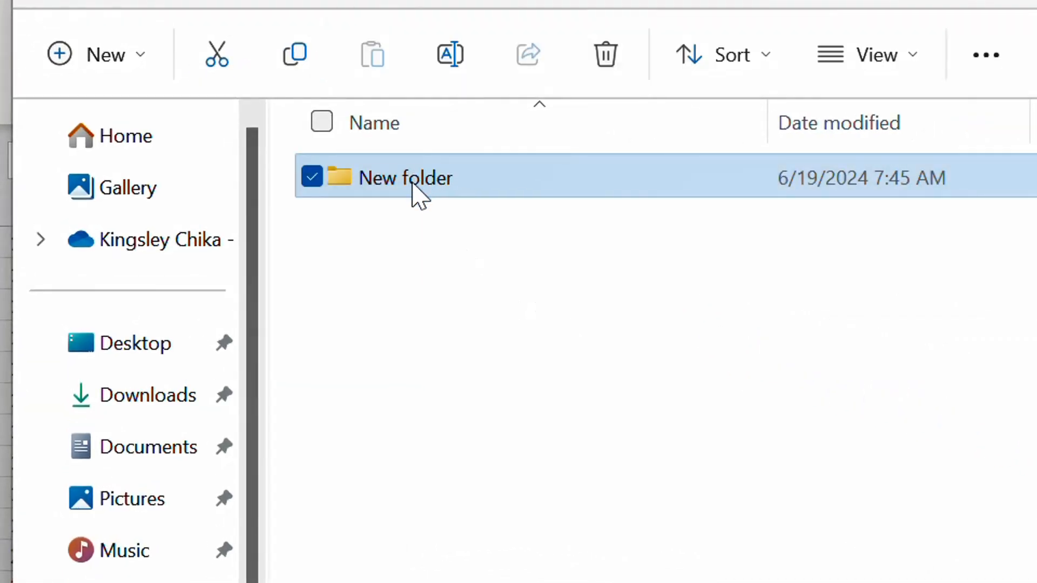
click(419, 186)
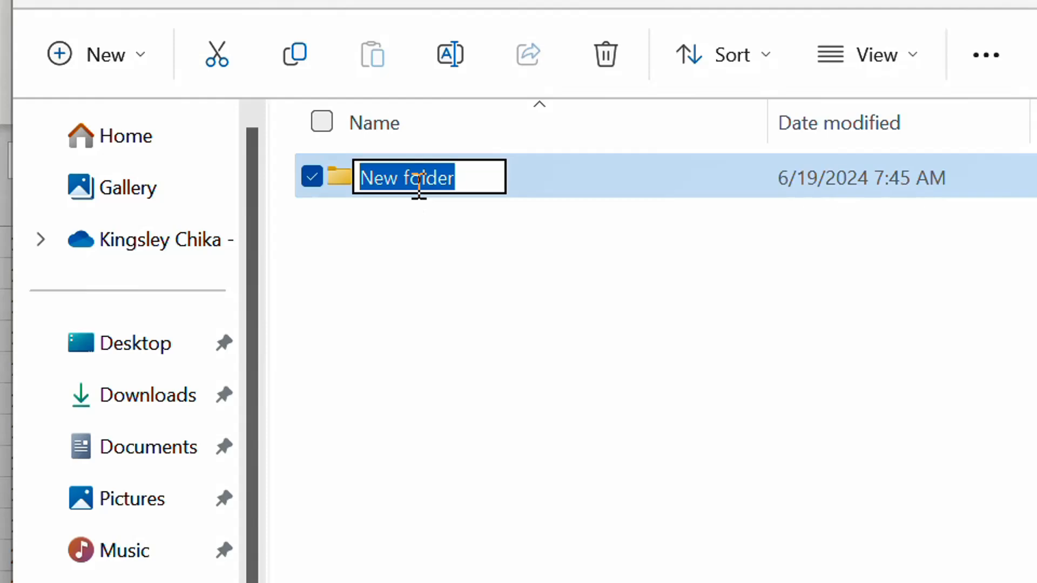
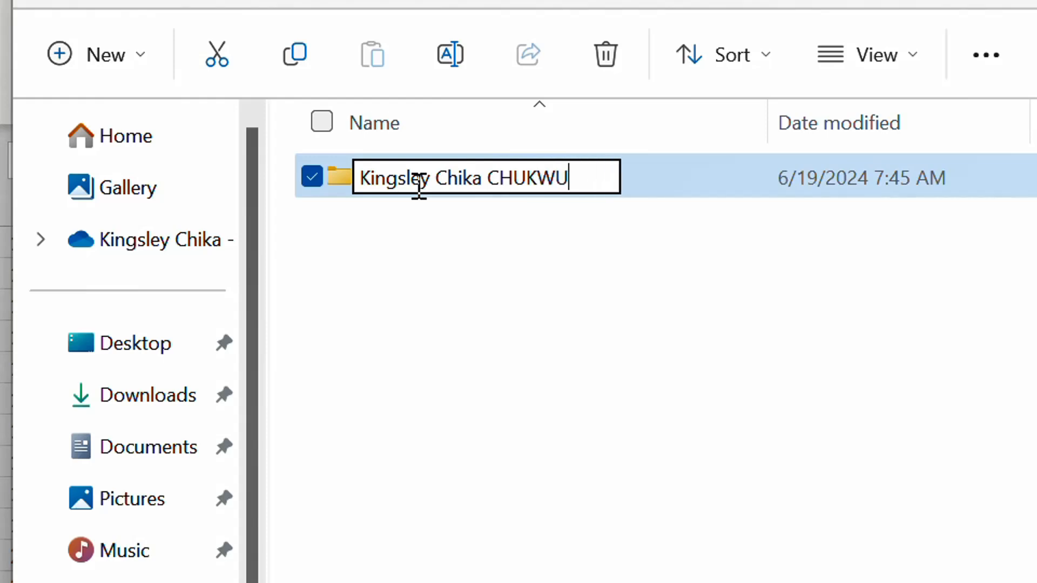
click(516, 261)
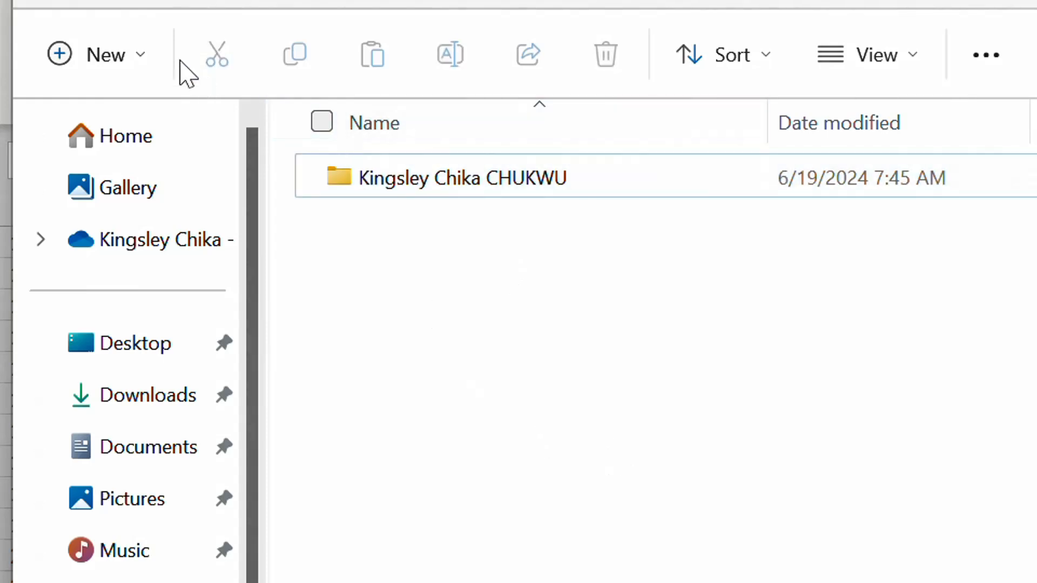
- Create a second folder inside the Excel folder and name it with another person's full name
click(94, 57)
click(152, 141)
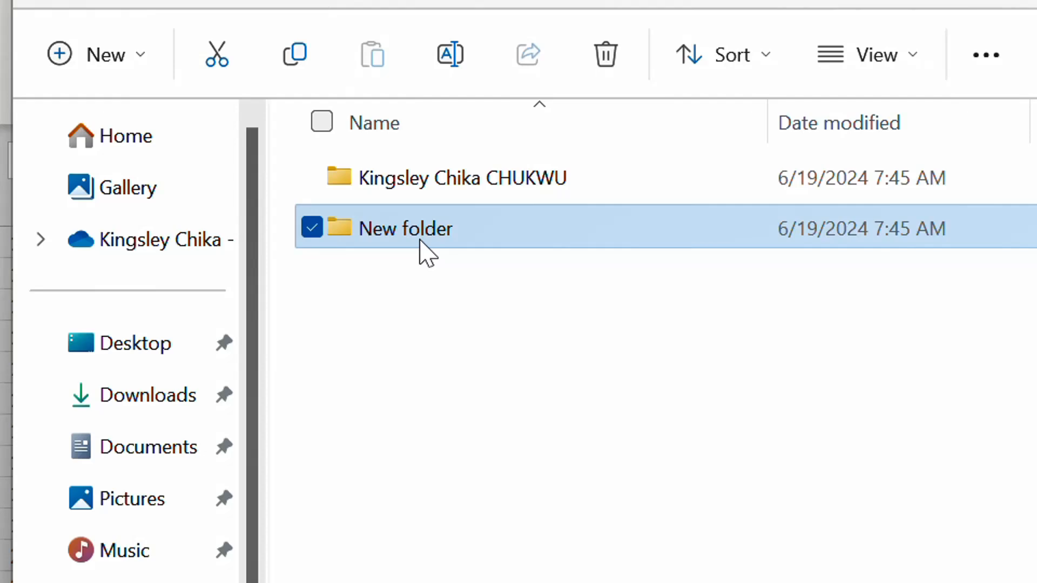
click(416, 237)
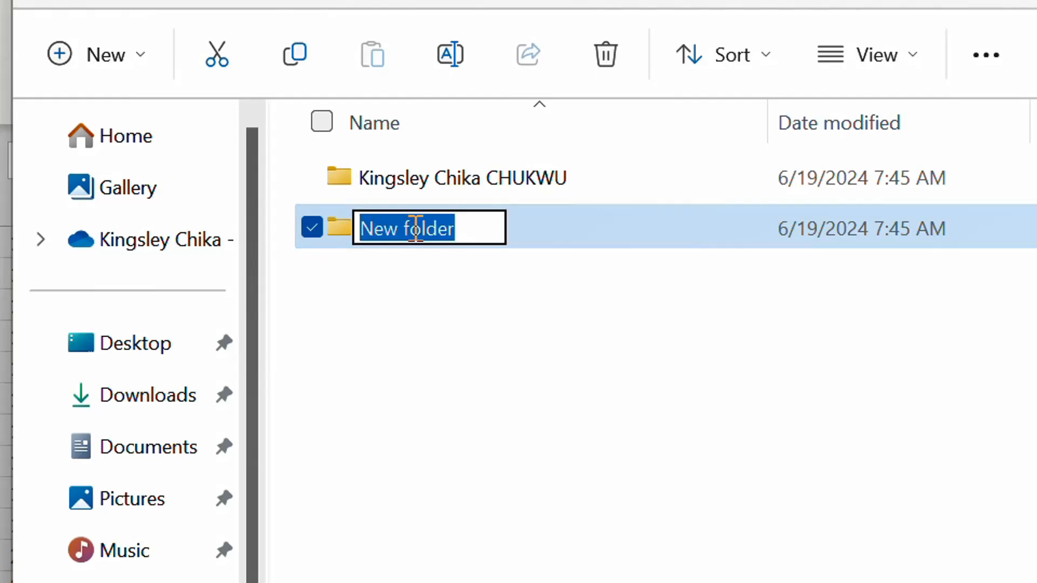
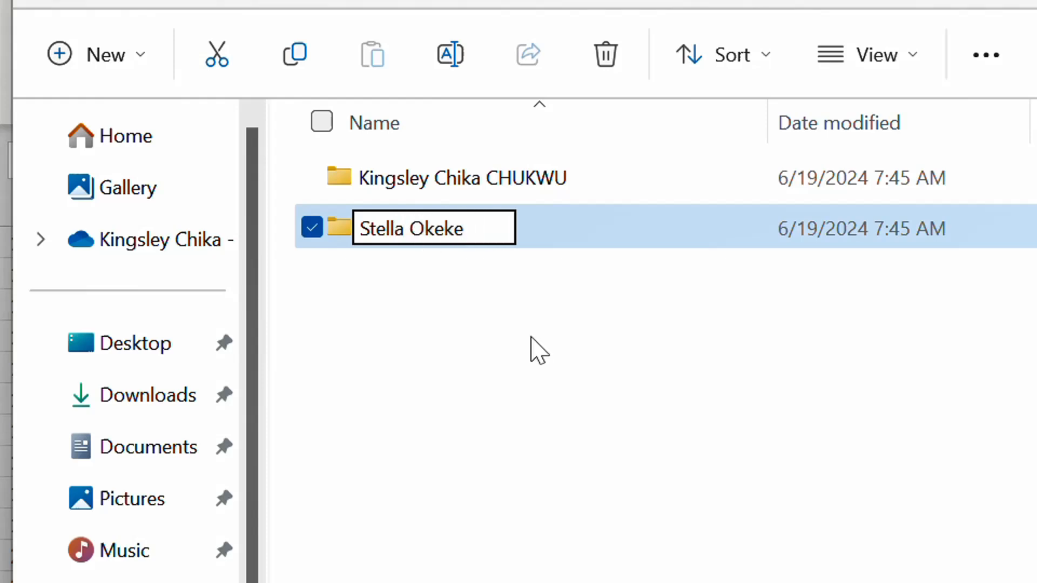
click(453, 284)
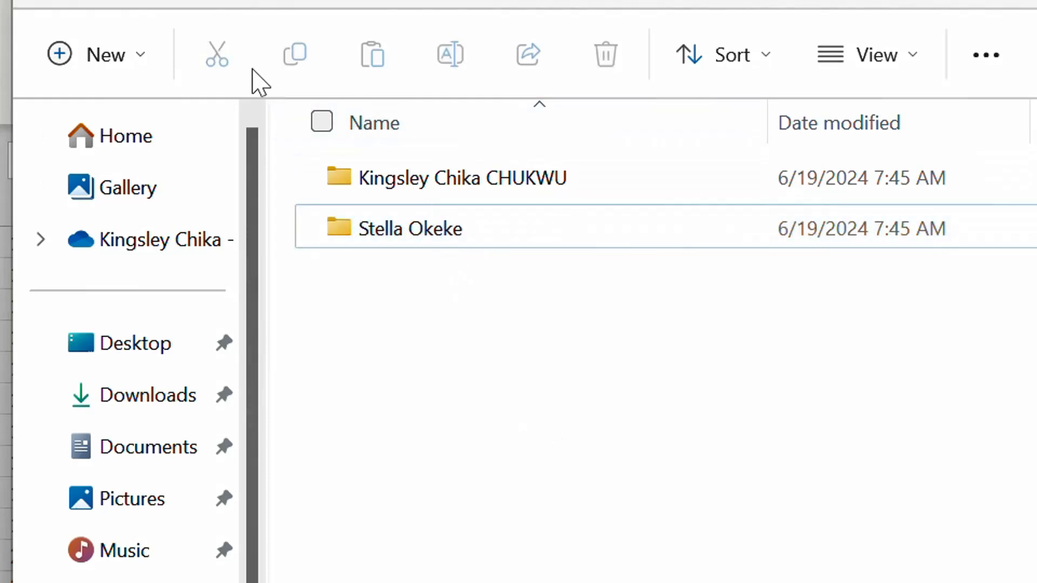
- Create a third folder inside the Excel folder and name it with a different person's full name
click(135, 72)
click(145, 138)
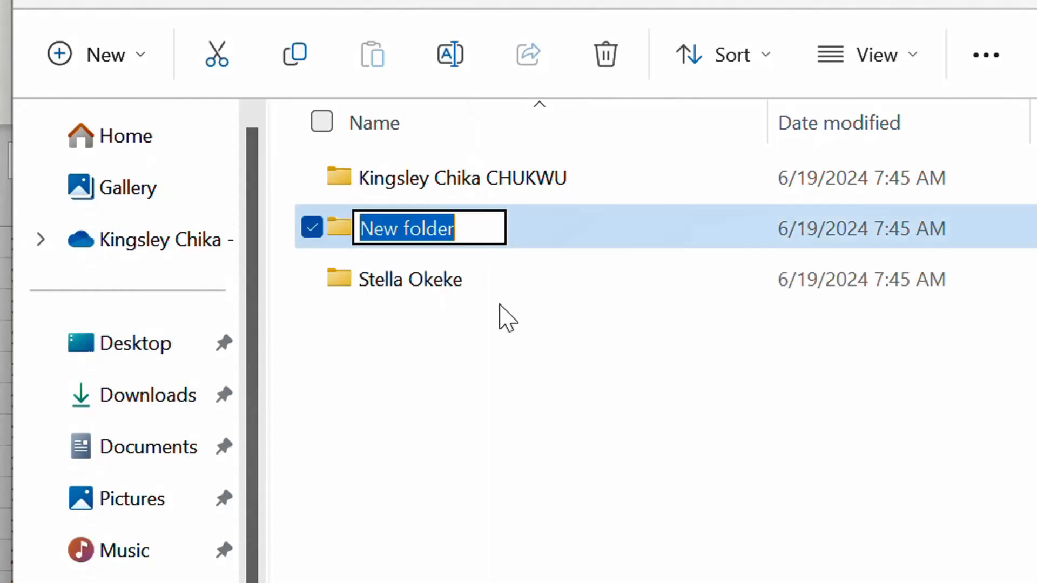
click(424, 246)
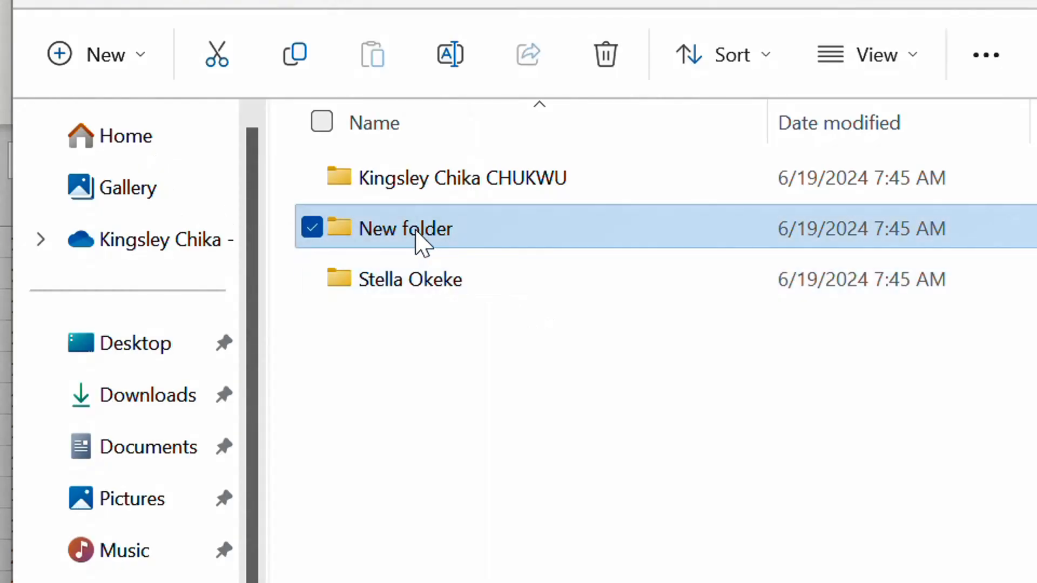
click(416, 232)
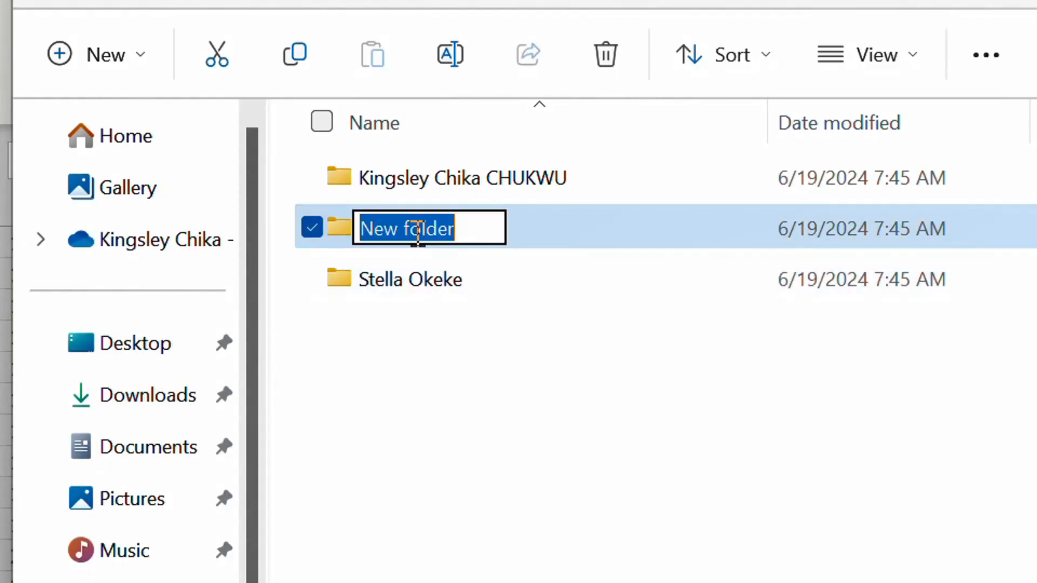
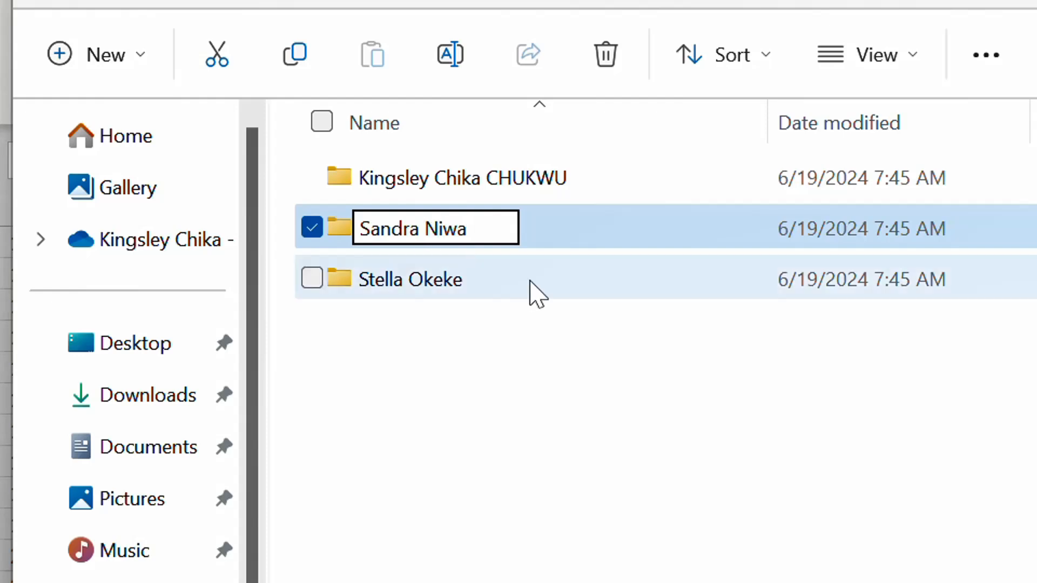
click(598, 417)
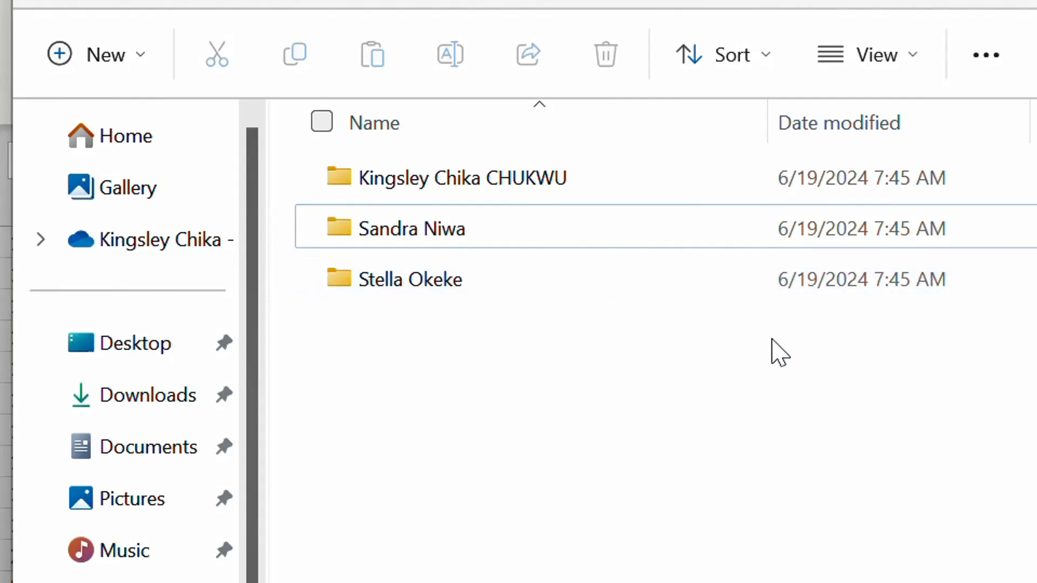
- Delete all three sample folders from the Excel folder
drag(773, 382, 456, 192)
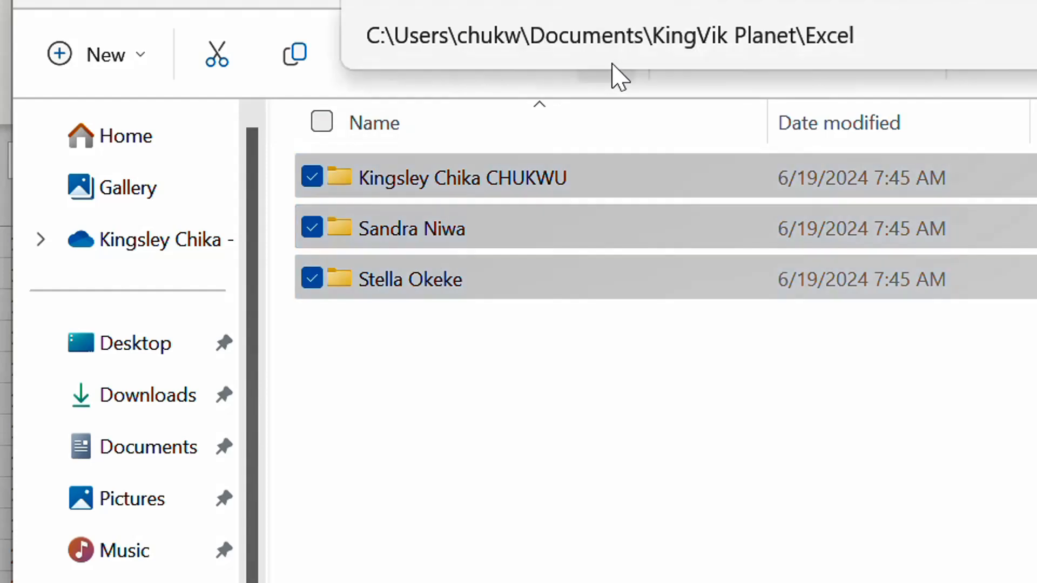
key(Delete)
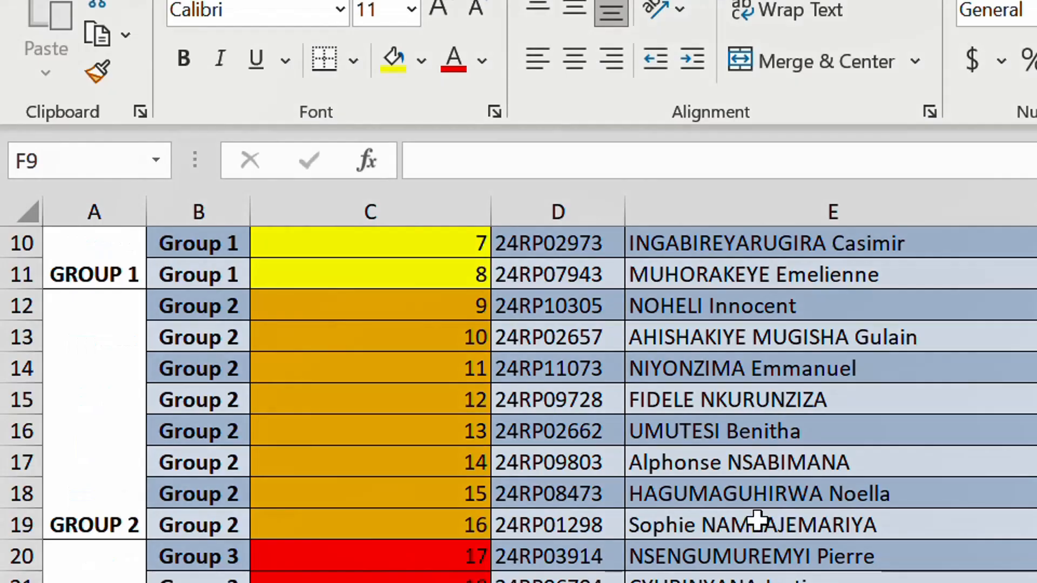
- Return to the student_marks sheet in Excel and add a column headed "Location" in cell F3, beside the Names column
scroll(745, 507, up, 3)
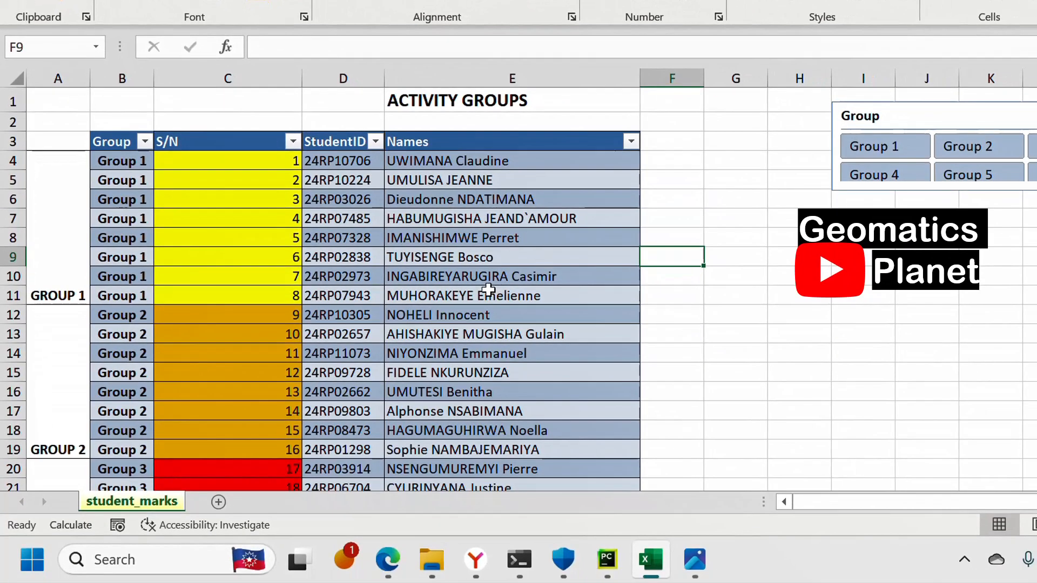
scroll(278, 200, down, 14)
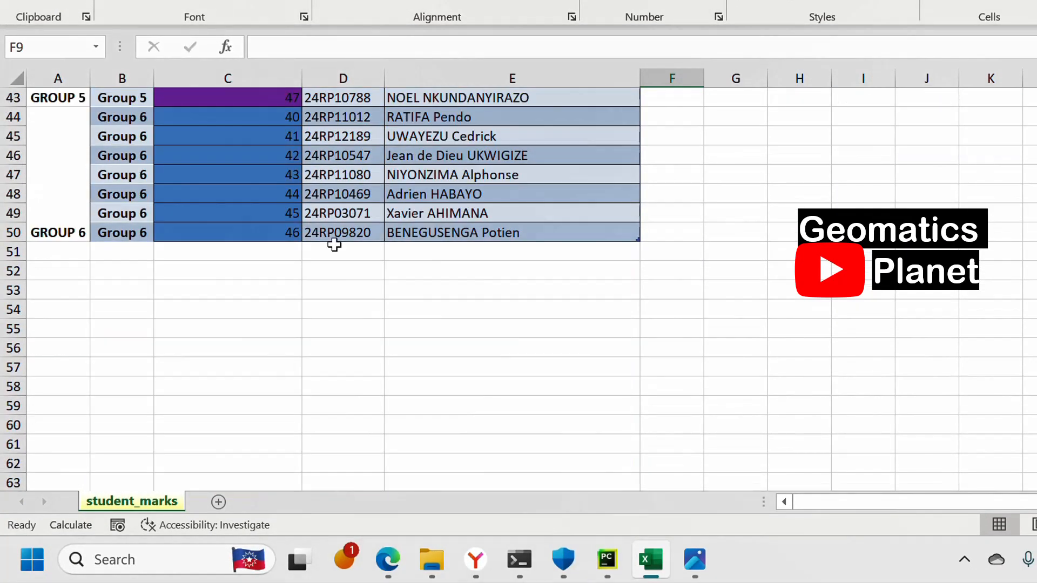
scroll(335, 245, up, 14)
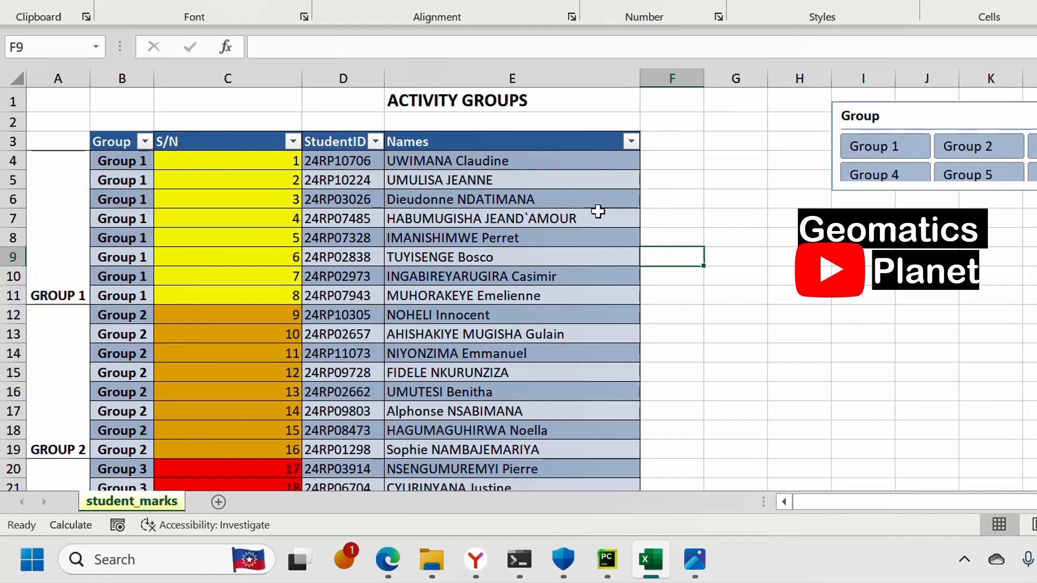
click(656, 144)
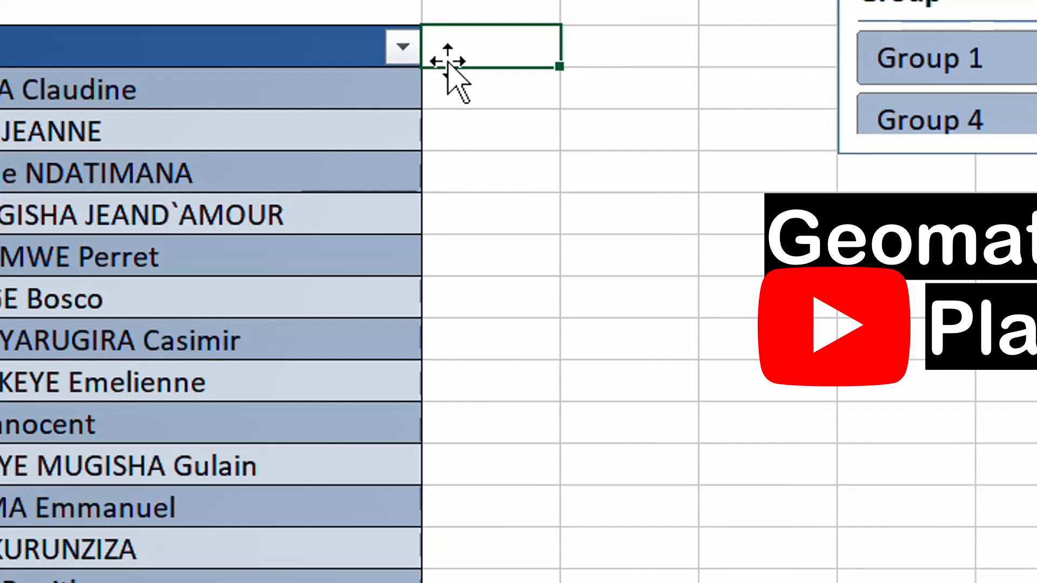
text(Location)
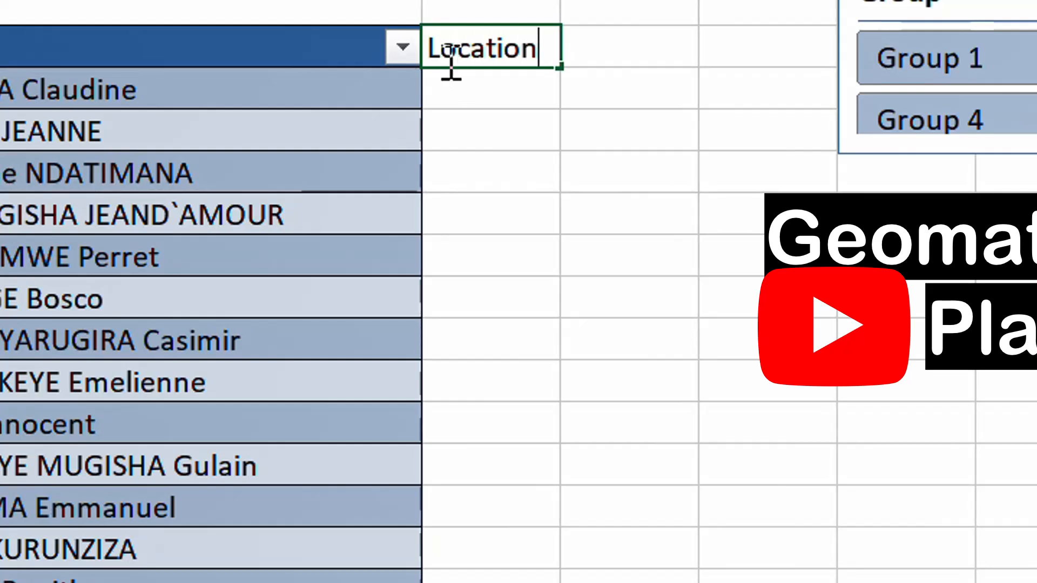
key(Return)
- Rename the Location column header in F3 as "Folder"
click(482, 28)
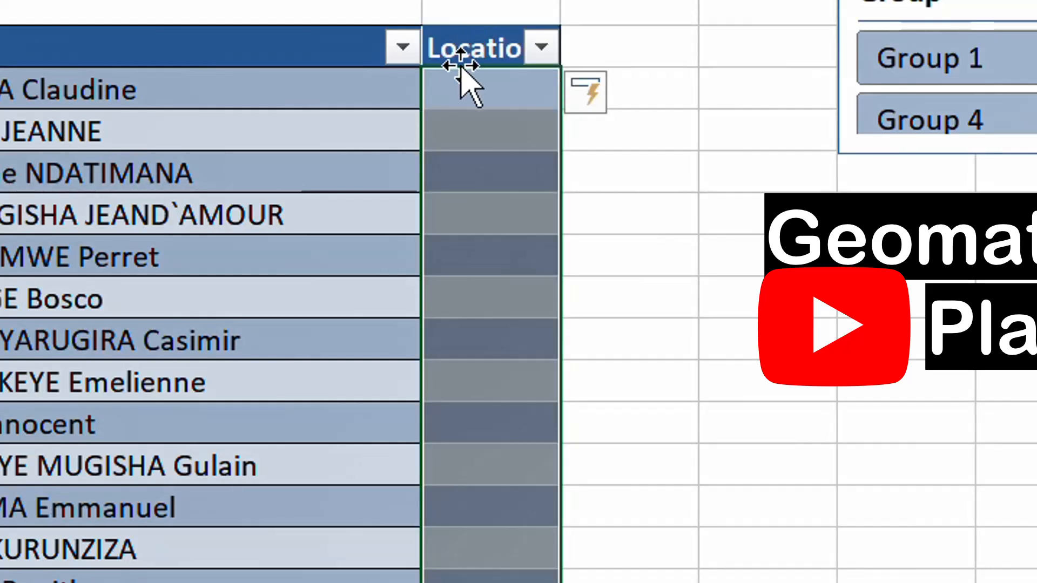
click(470, 46)
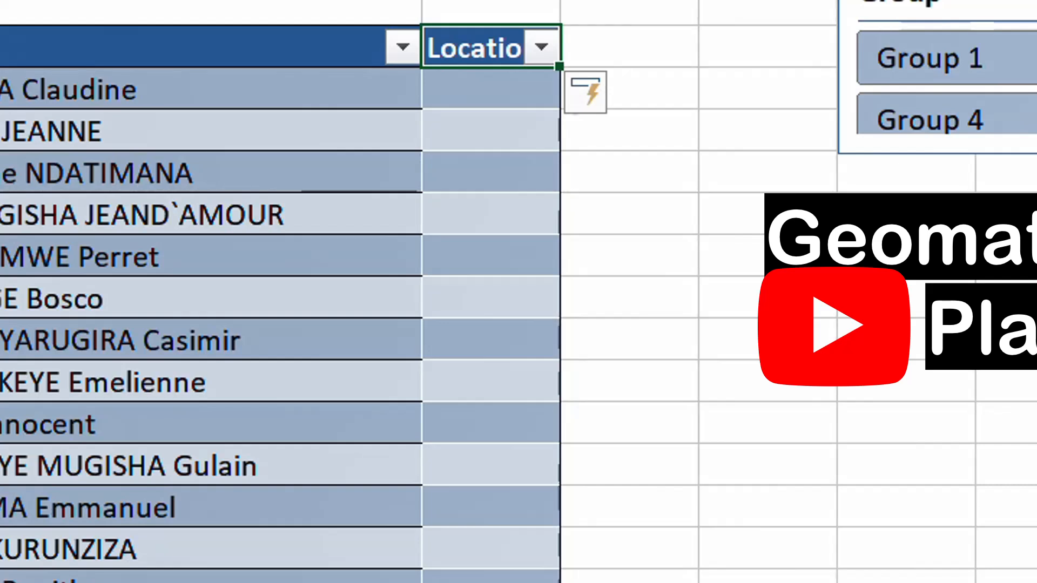
key(F2)
text(Fold)
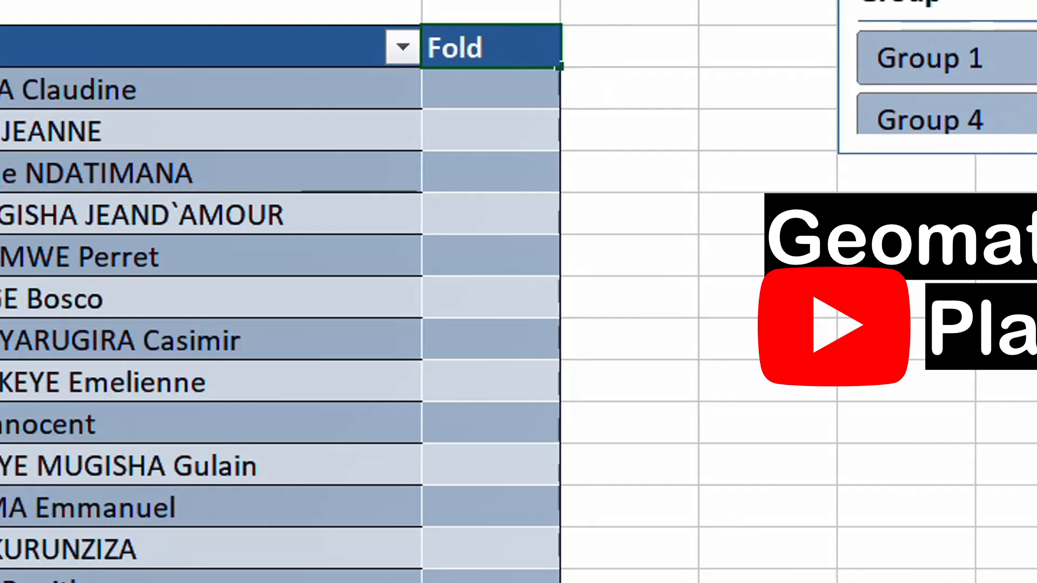
text(er)
- Enter MD in cell F4, followed by a space and the student's name copied from E4
click(456, 78)
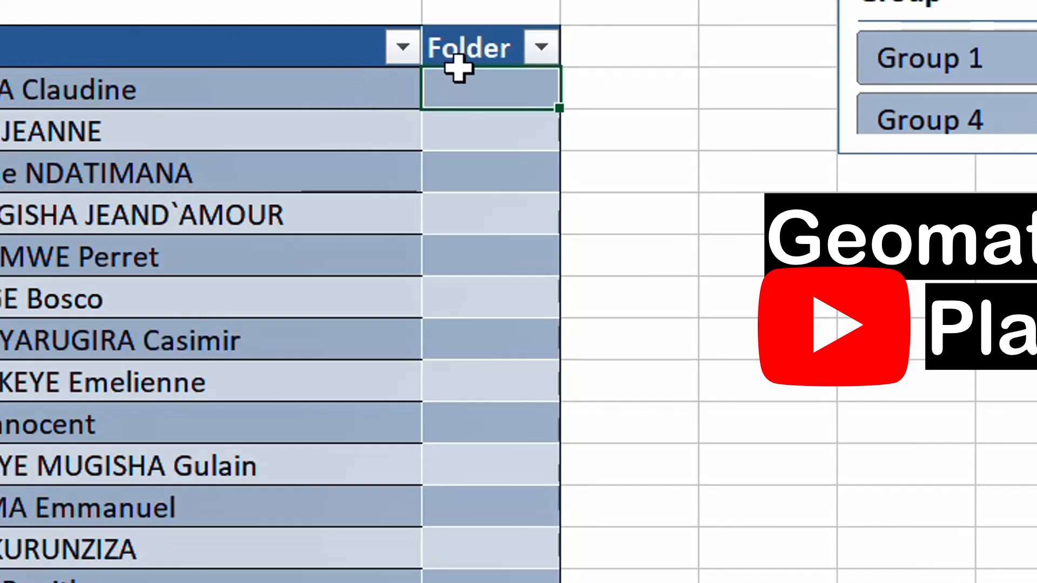
text(MD)
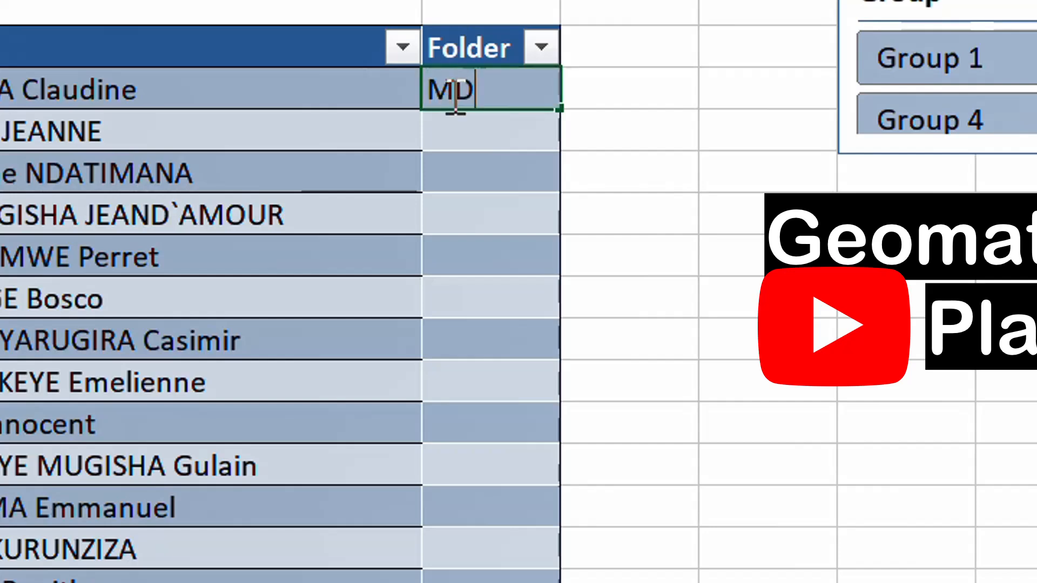
click(183, 97)
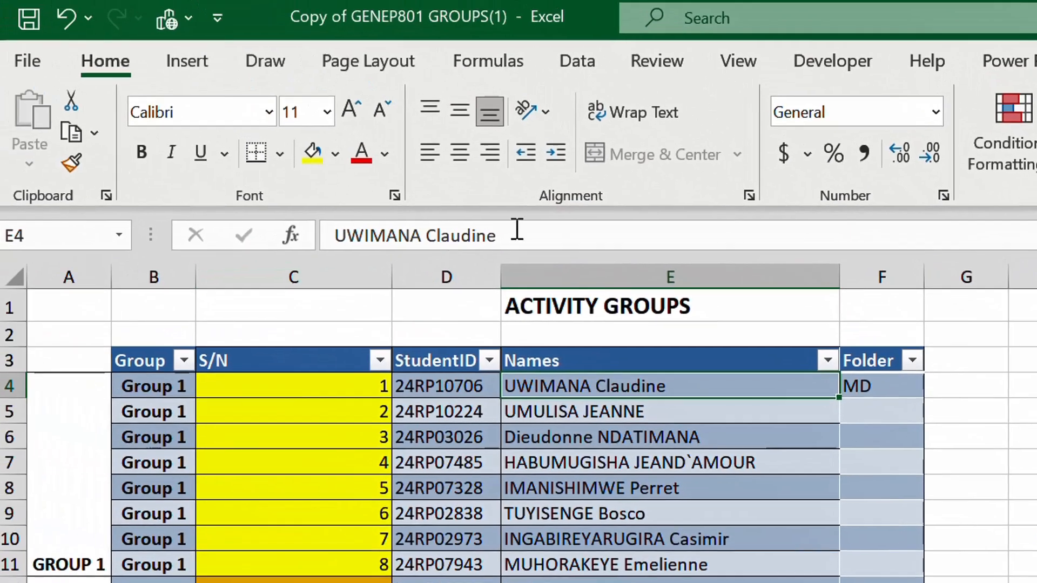
drag(517, 230, 331, 255)
key(ctrl+c)
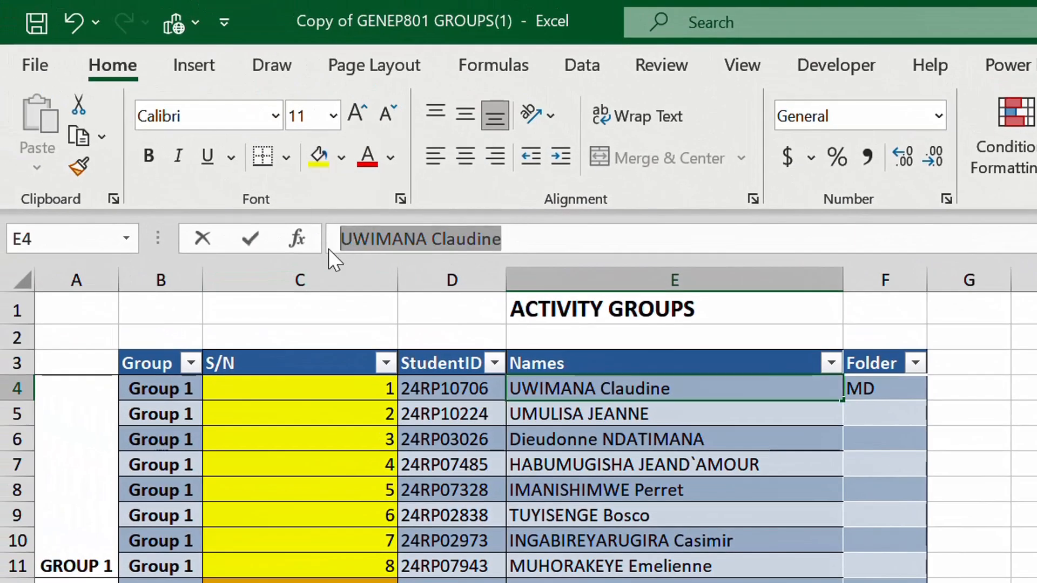
click(913, 397)
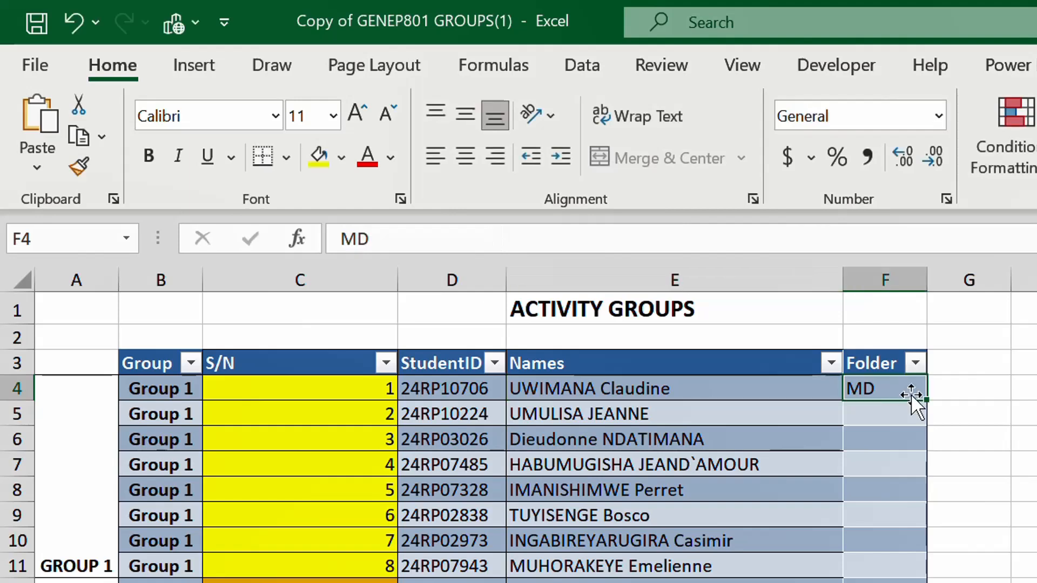
click(547, 249)
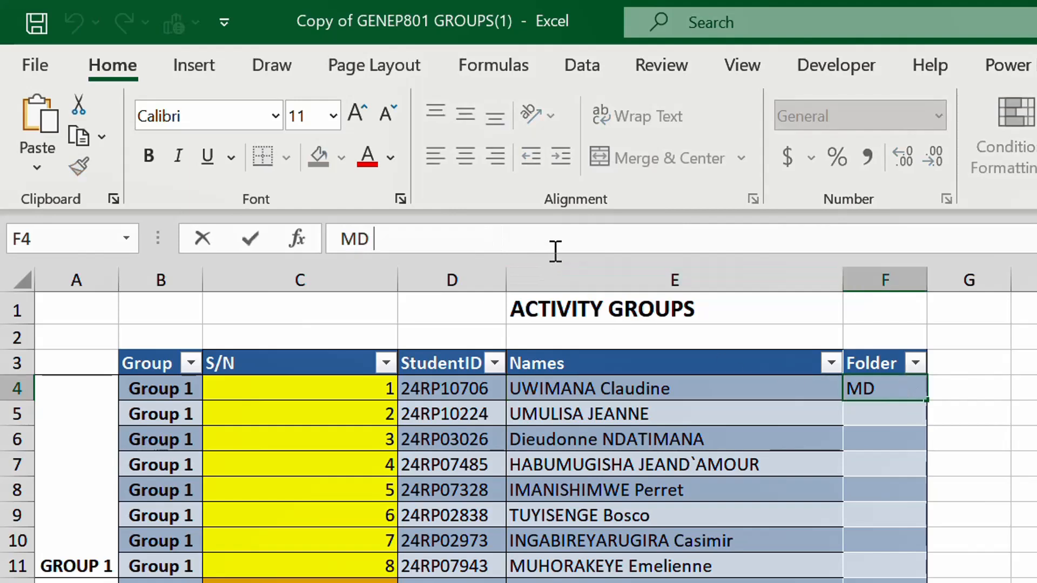
key(ctrl+v)
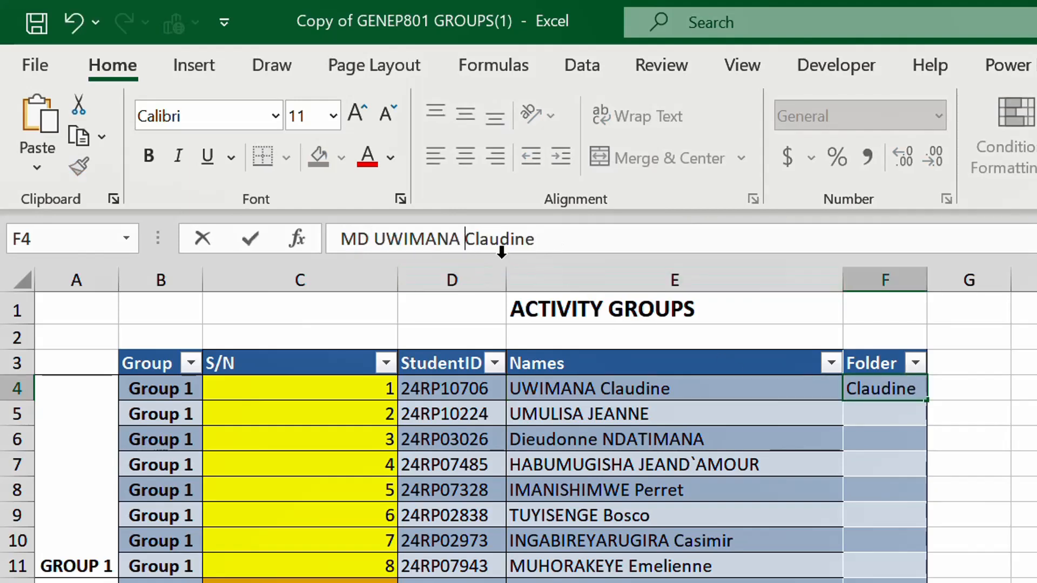
- Replace the space between the student's two names in the F4 command with an underscore
key(BackSpace)
text(_)
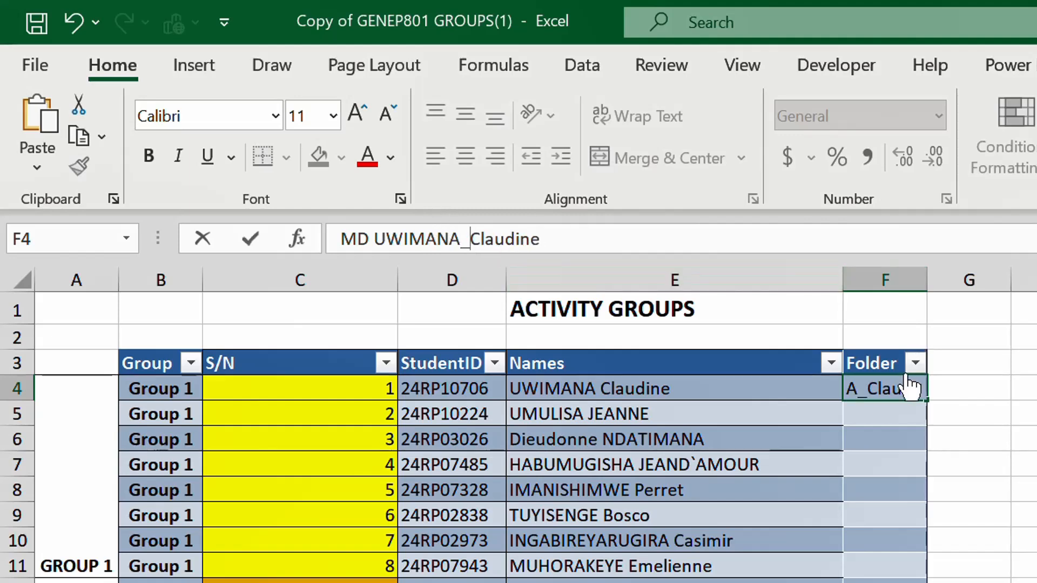
click(888, 408)
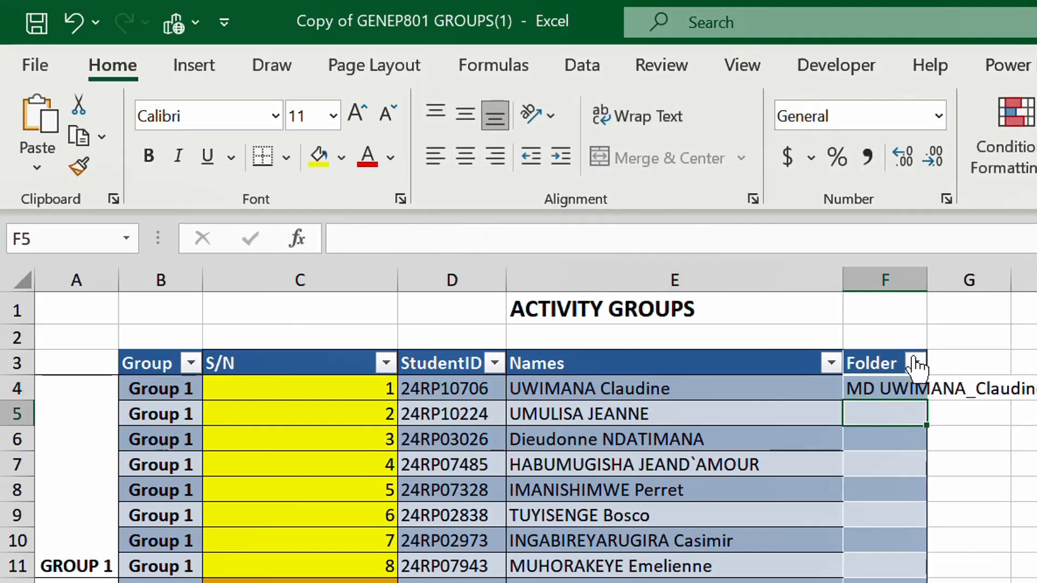
- Widen column F to fit the F4 command and Flash Fill the MD commands for all listed students
drag(932, 279, 1034, 279)
click(932, 389)
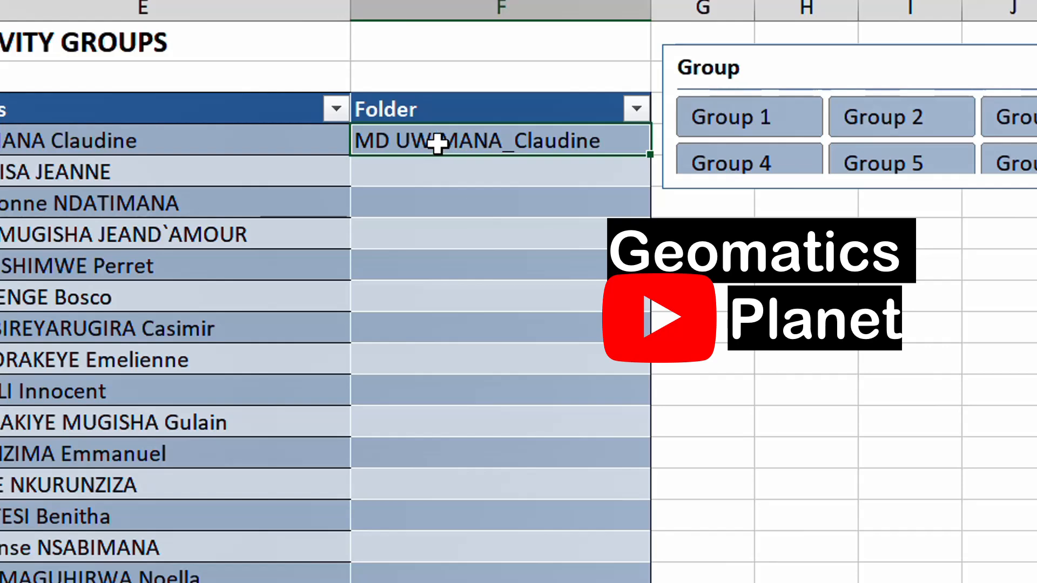
key(ctrl+e)
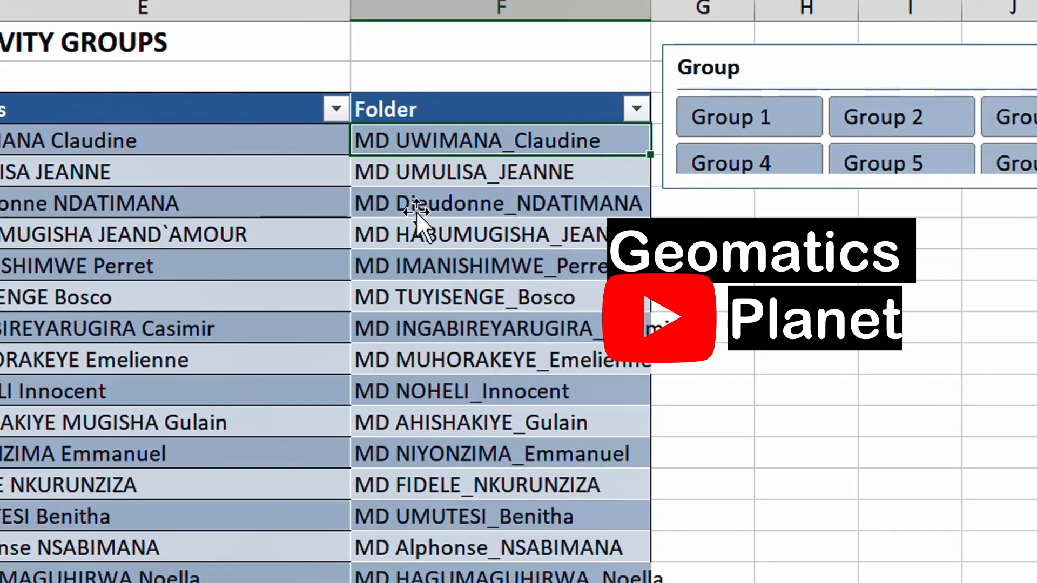
scroll(417, 317, down, 10)
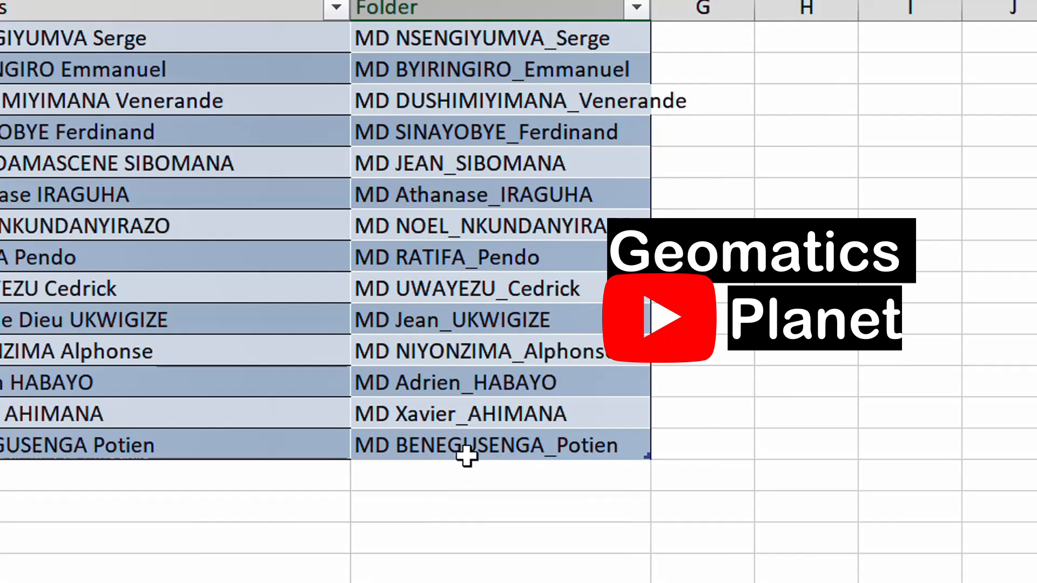
scroll(486, 437, up, 4)
scroll(511, 392, up, 5)
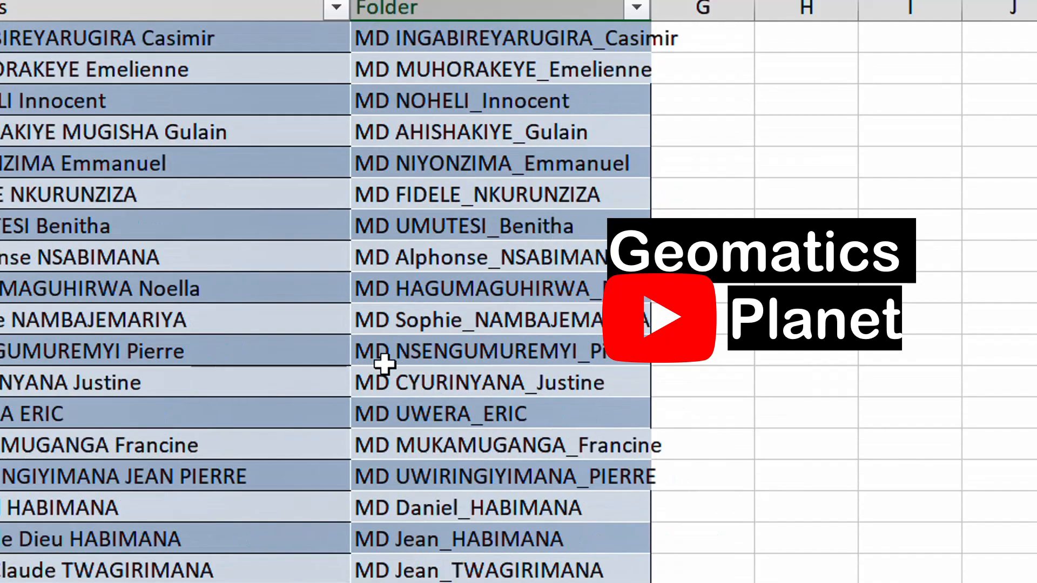
scroll(468, 238, up, 3)
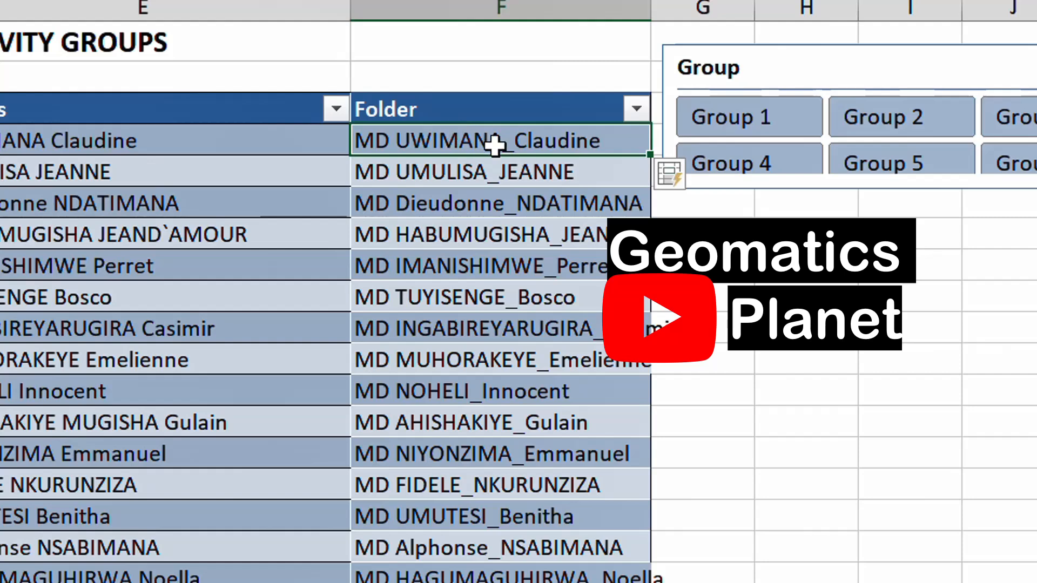
- Copy all the MD commands in F4:F50 and switch to the Excel folder in File Explorer
drag(435, 141, 507, 541)
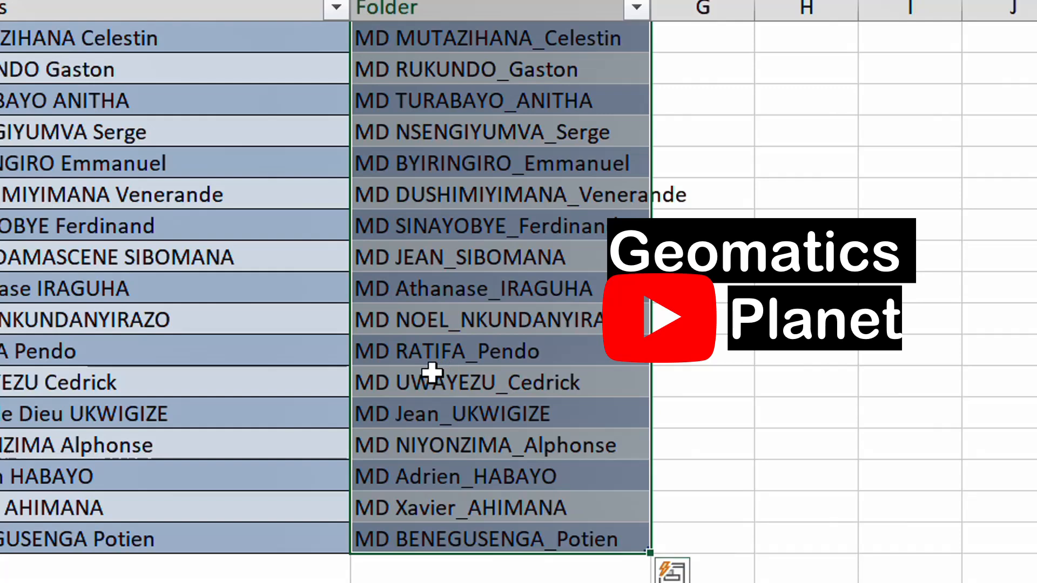
key(ctrl+c)
click(184, 582)
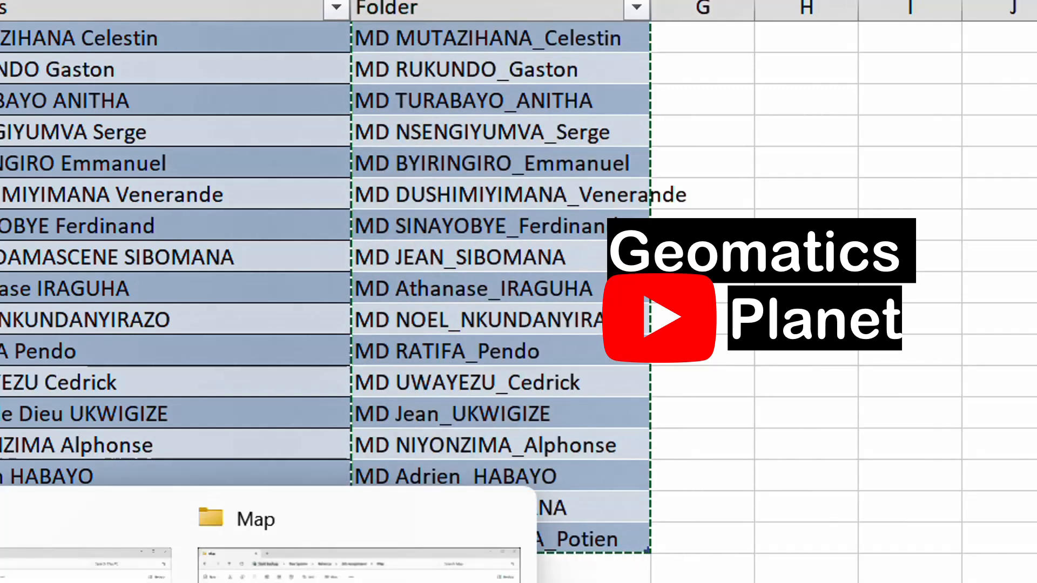
click(324, 575)
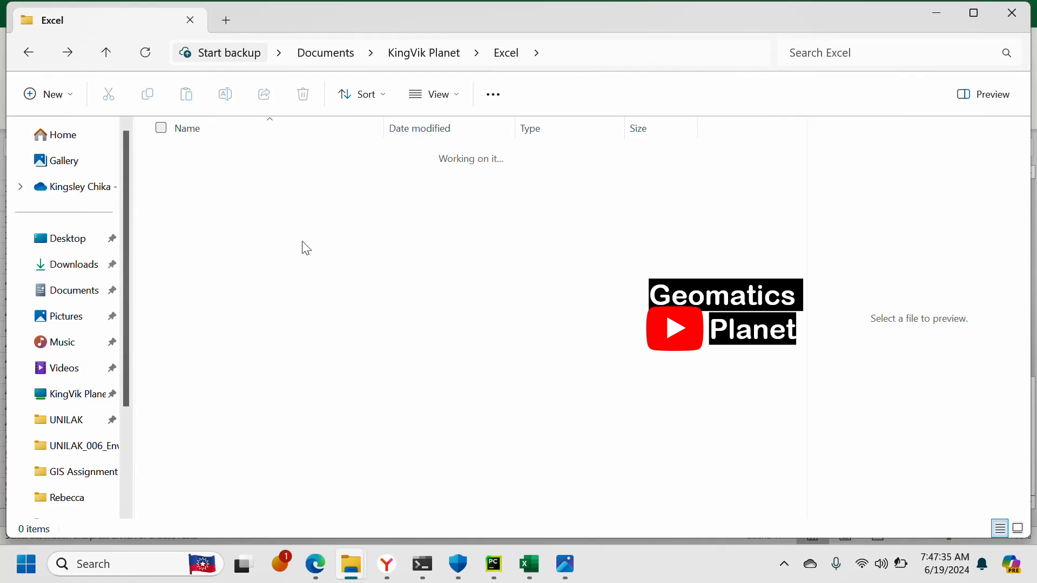
- Create a text document with its default name in the Excel folder and paste the copied MD commands into it
right_click(316, 243)
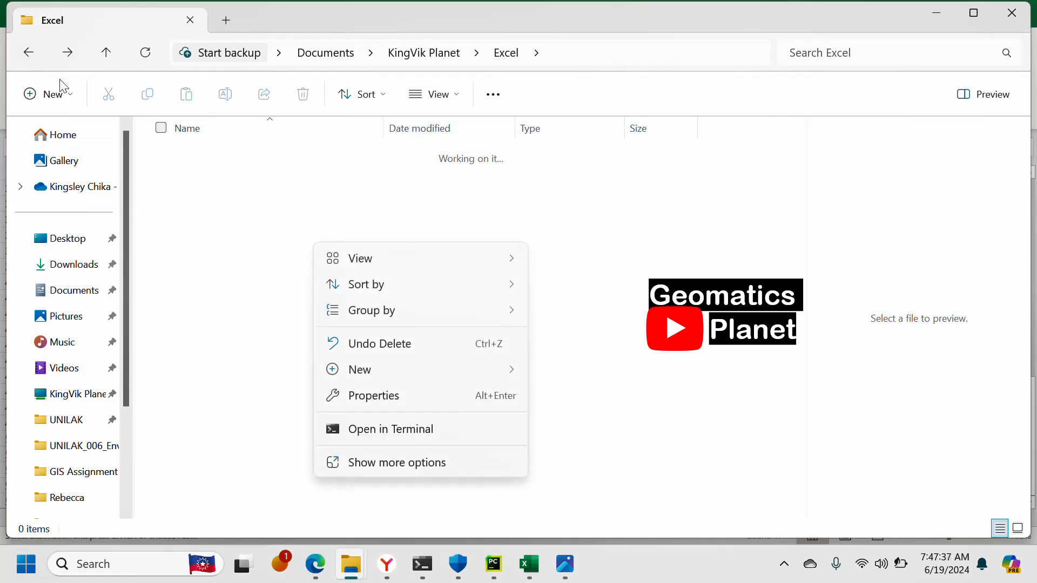
key(Escape)
key(alt+d)
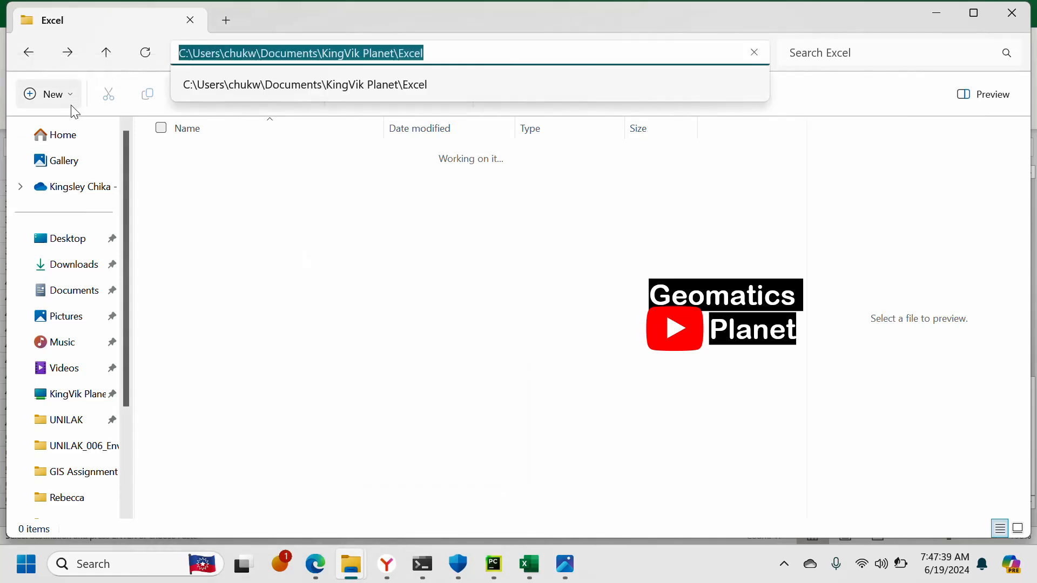
click(70, 102)
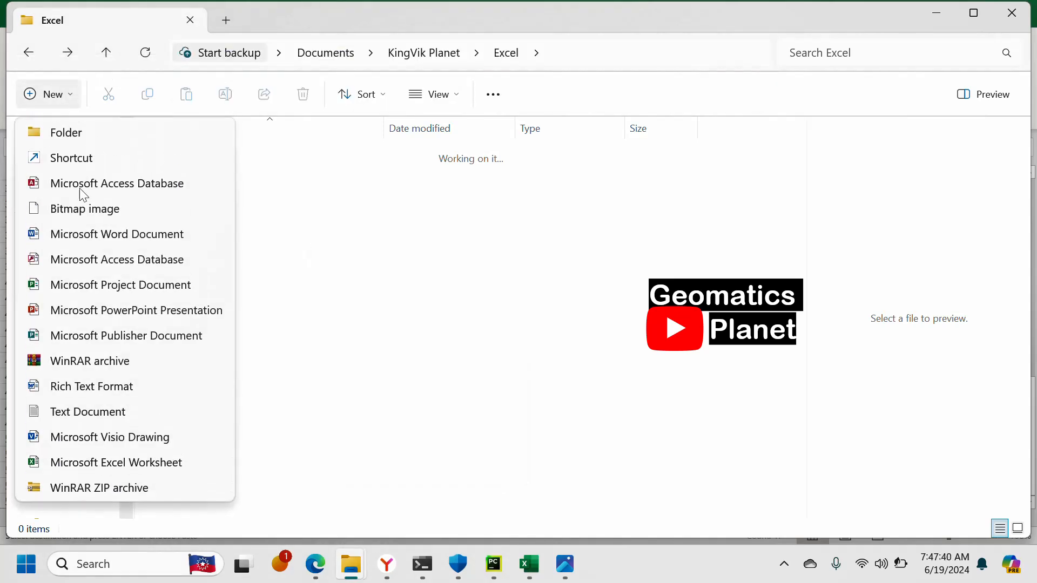
click(84, 414)
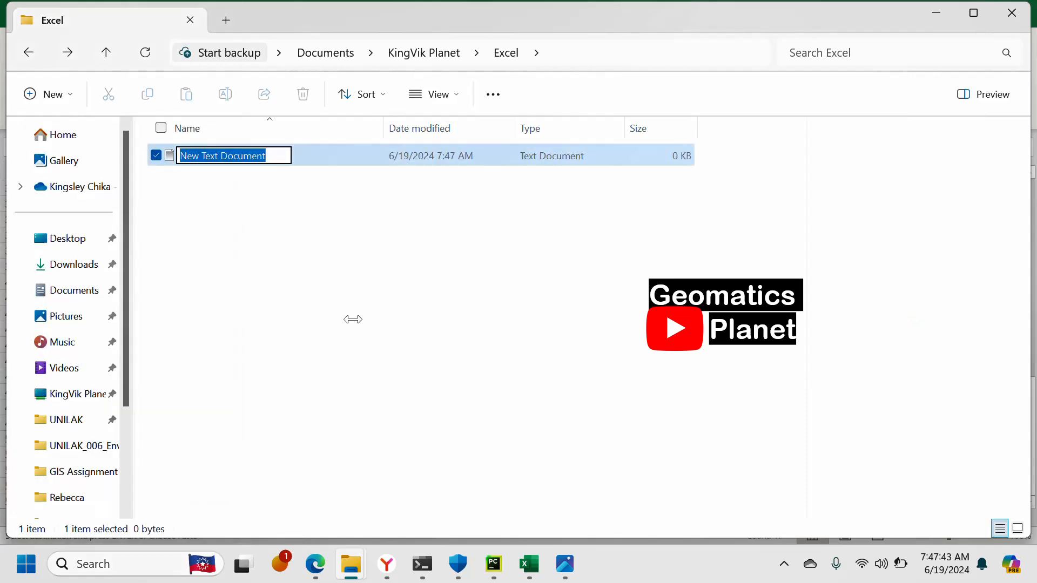
key(Return)
key(alt+d)
double_click(290, 154)
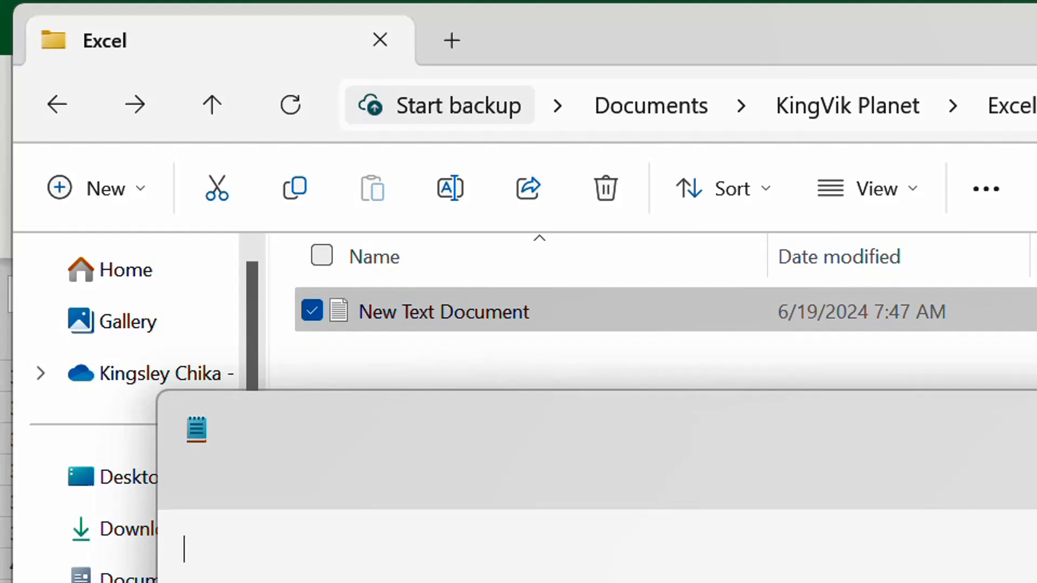
key(ctrl+v)
- Compare the pasted MD commands in Notepad with the Folder column of the student_marks sheet in Excel
scroll(538, 581, up, 5)
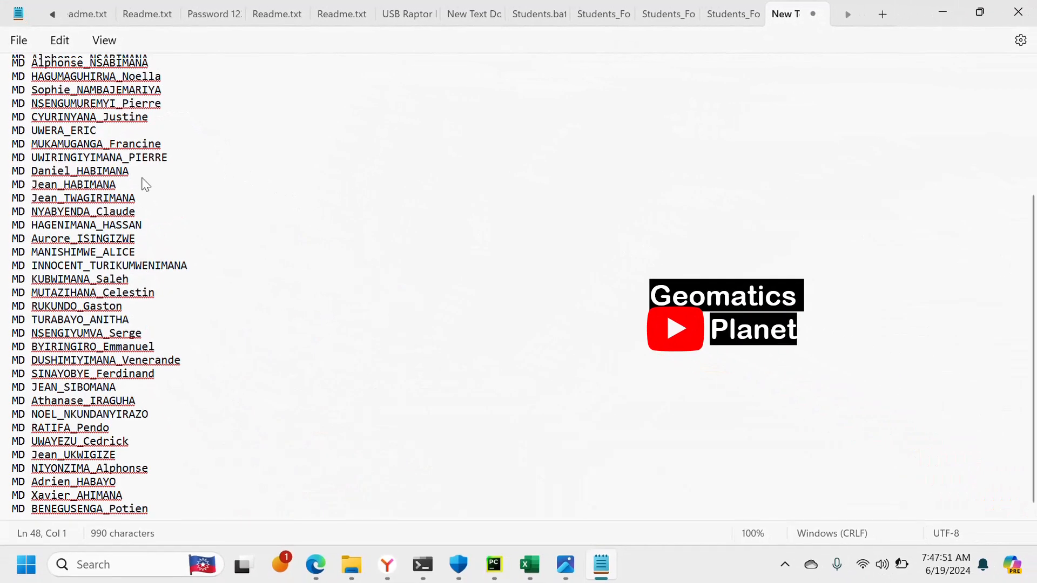
scroll(144, 181, up, 5)
scroll(99, 144, down, 5)
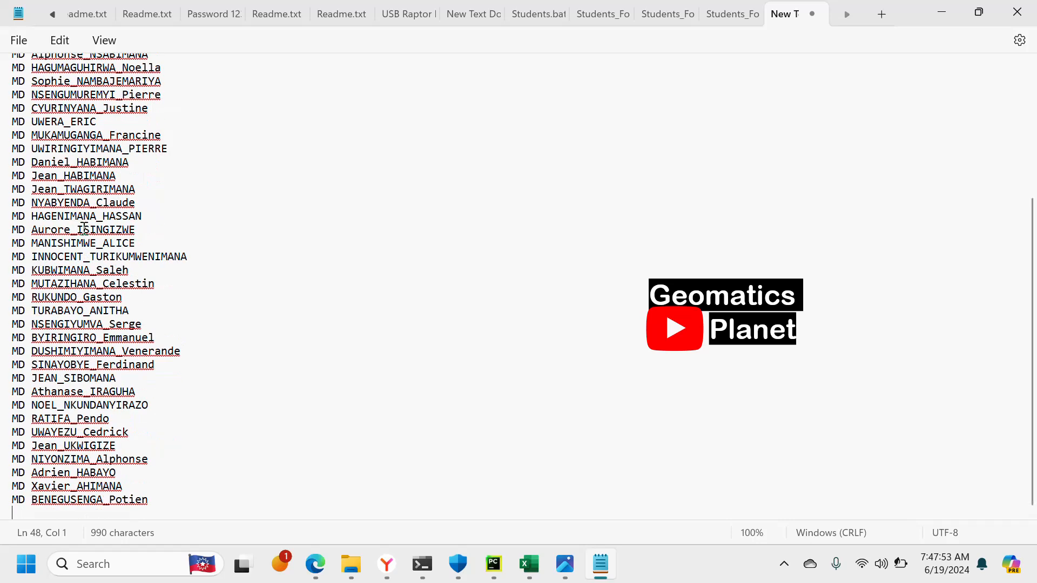
scroll(85, 238, up, 5)
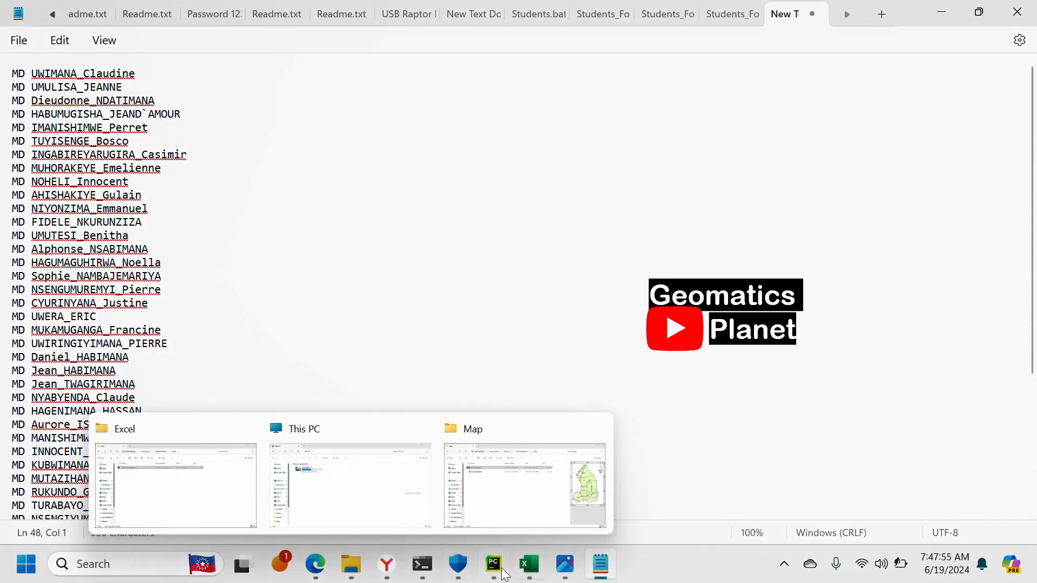
mouse_move(530, 563)
click(526, 487)
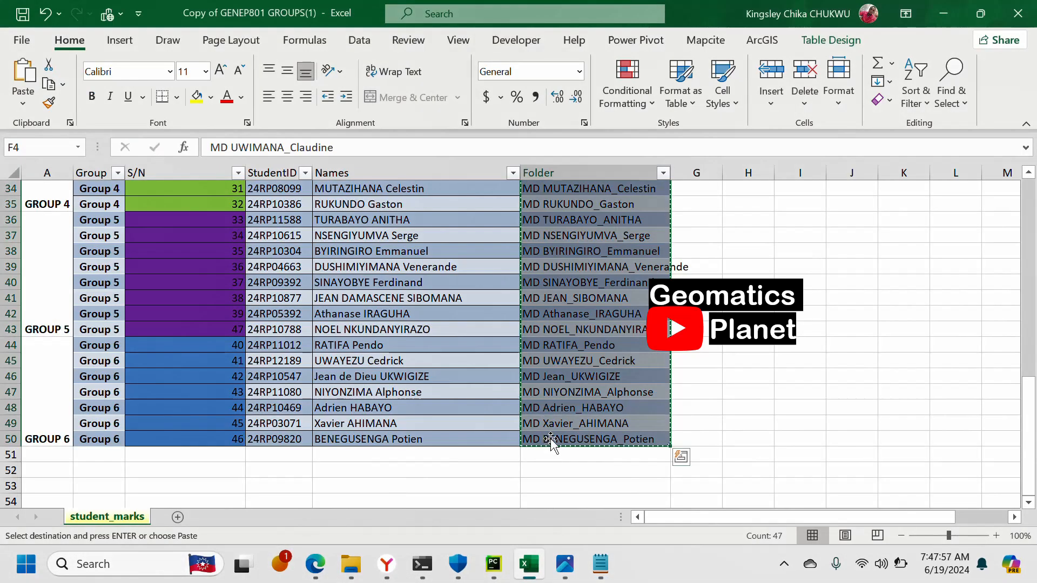
scroll(546, 433, up, 3)
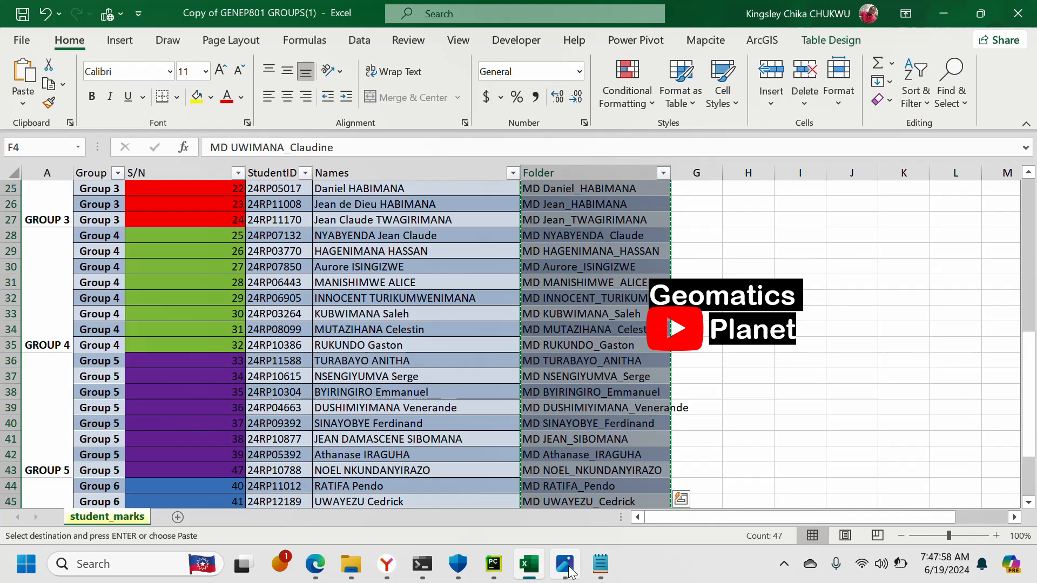
click(598, 563)
- Save the command list as Students_Folder.bat in the Excel folder
click(21, 42)
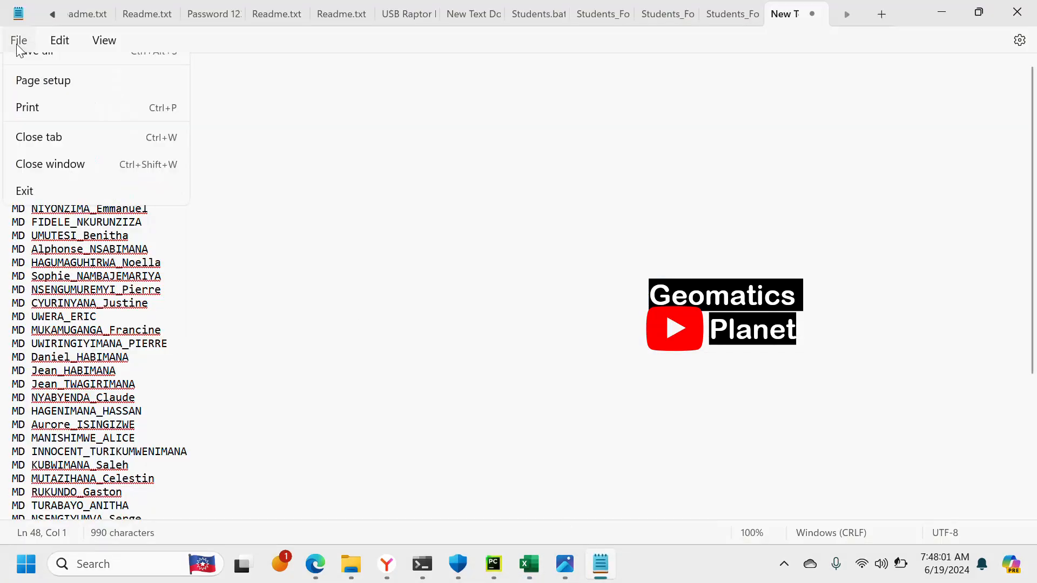
click(86, 179)
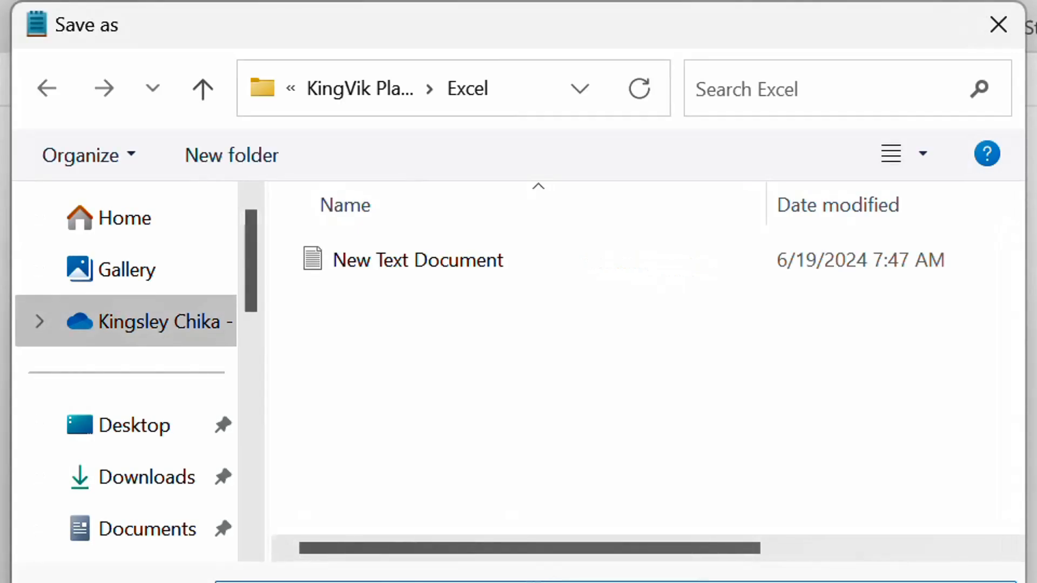
text(Stue)
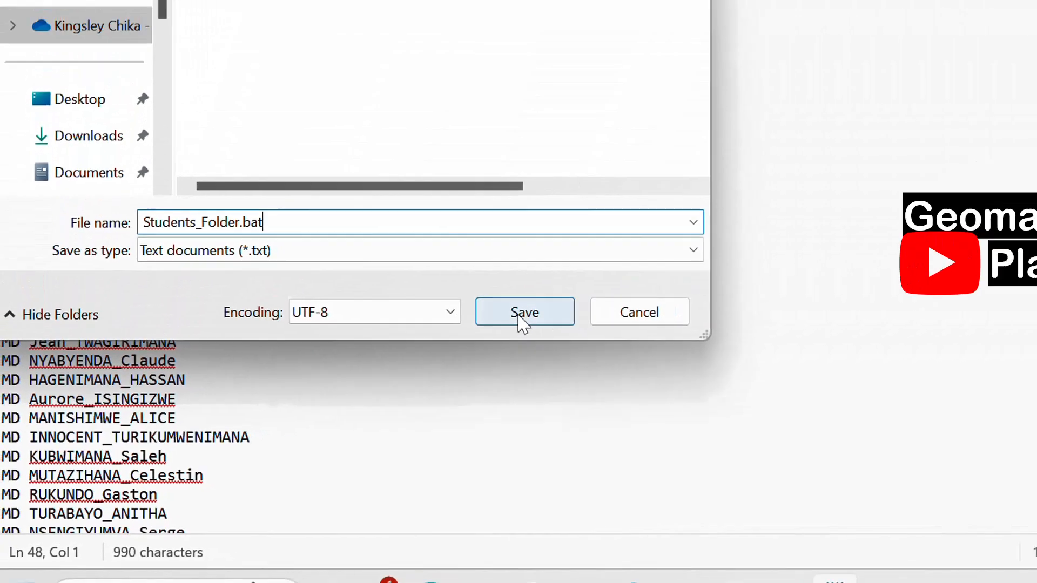
click(756, 221)
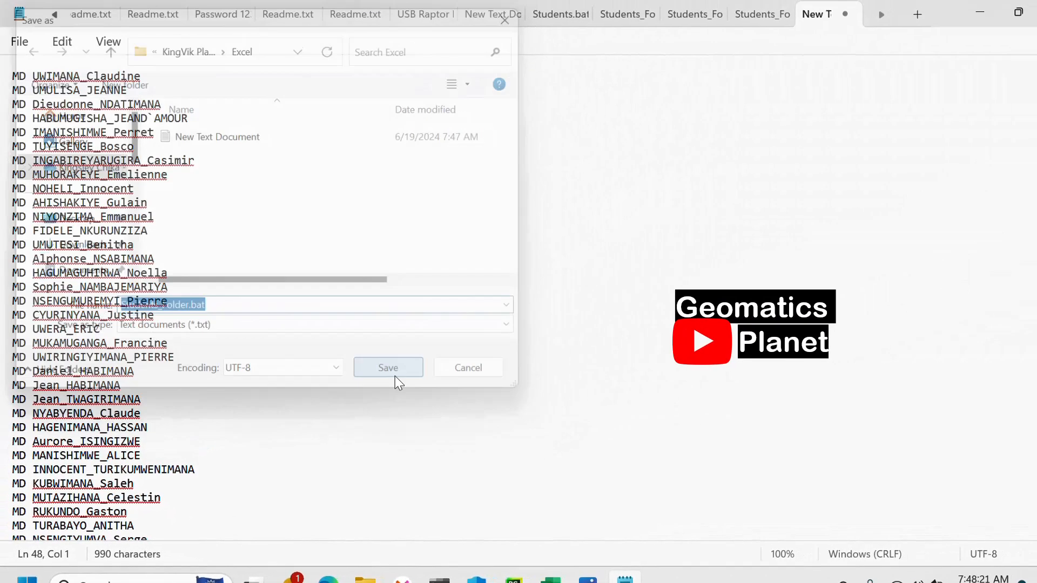
- Return to the Excel folder in File Explorer and remove the leftover New Text Document, keeping the Students_Folder batch file
click(1036, 13)
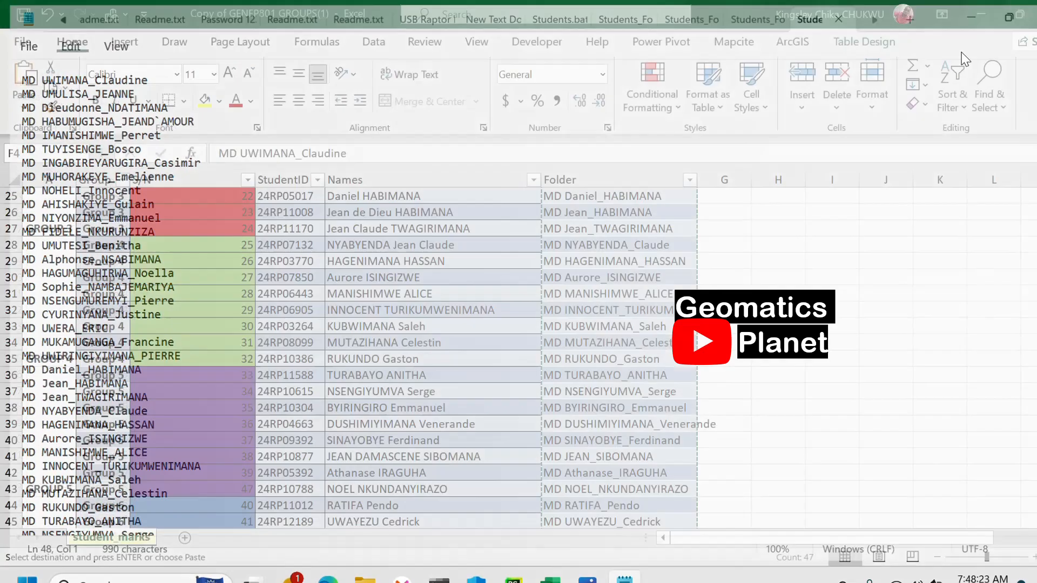
mouse_move(365, 580)
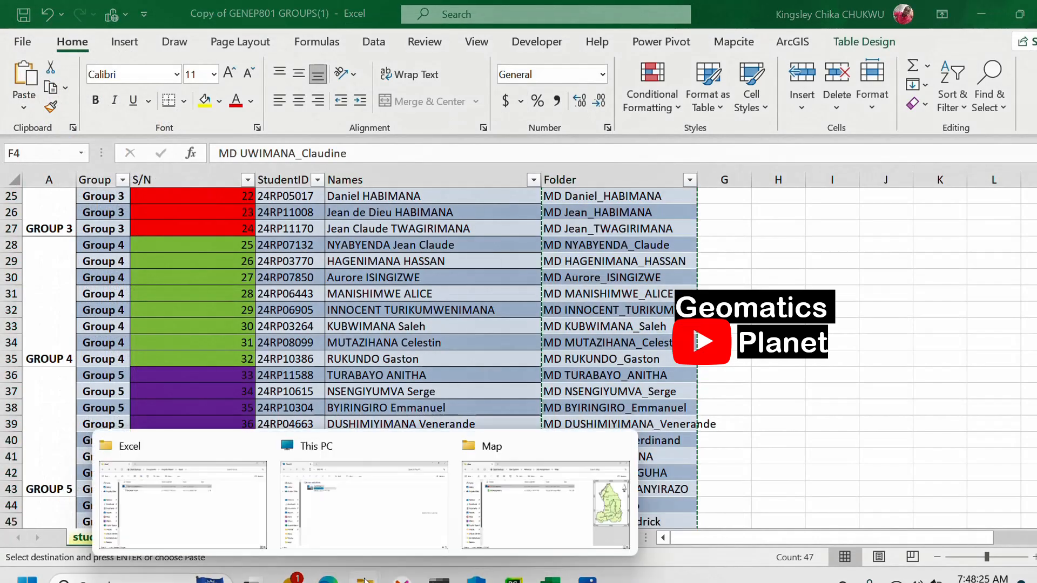
click(212, 504)
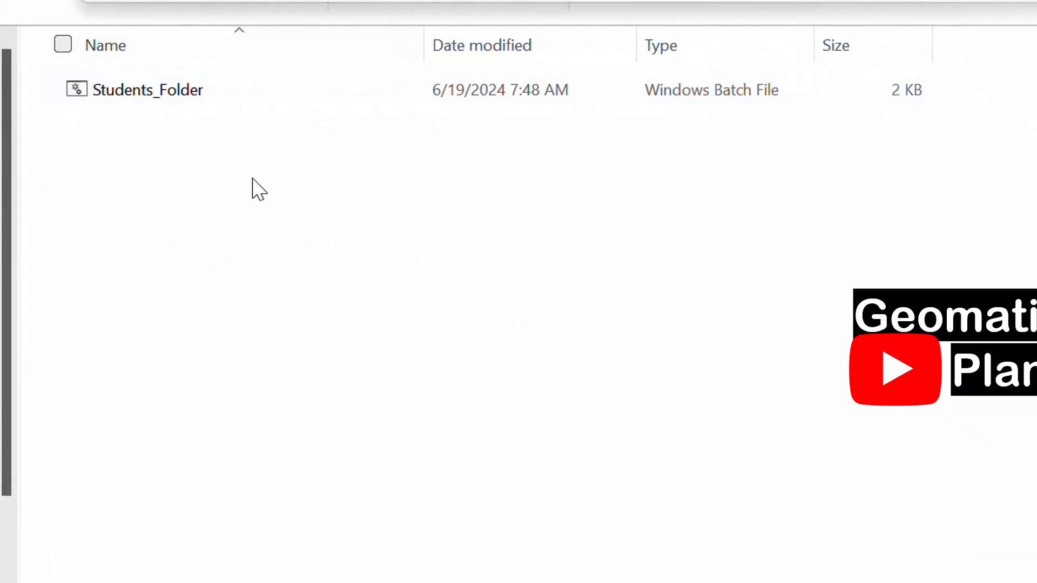
click(257, 174)
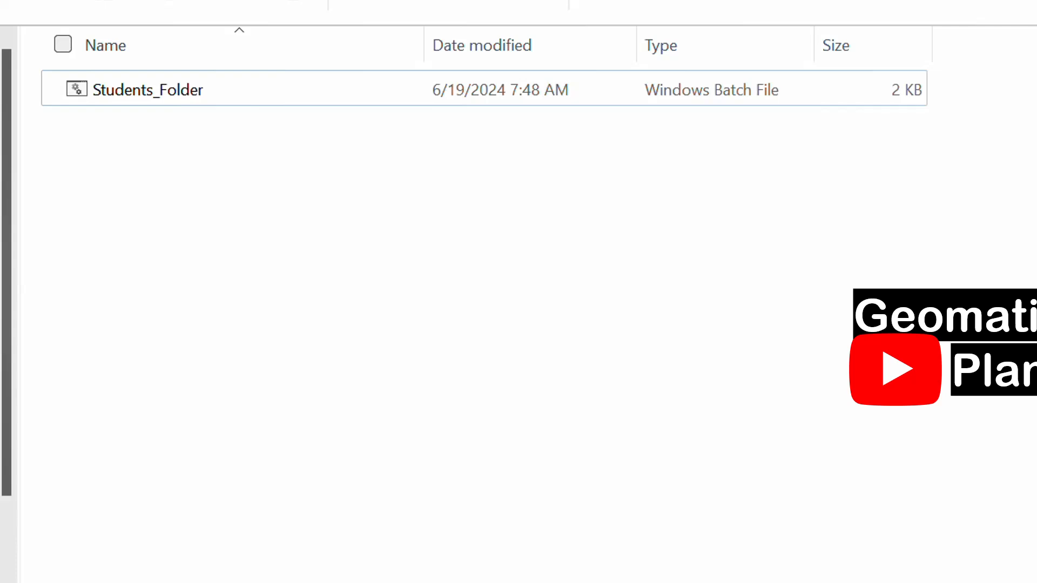
- Run the Students_Folder batch file to create the student folders and look through the resulting folder list
double_click(167, 95)
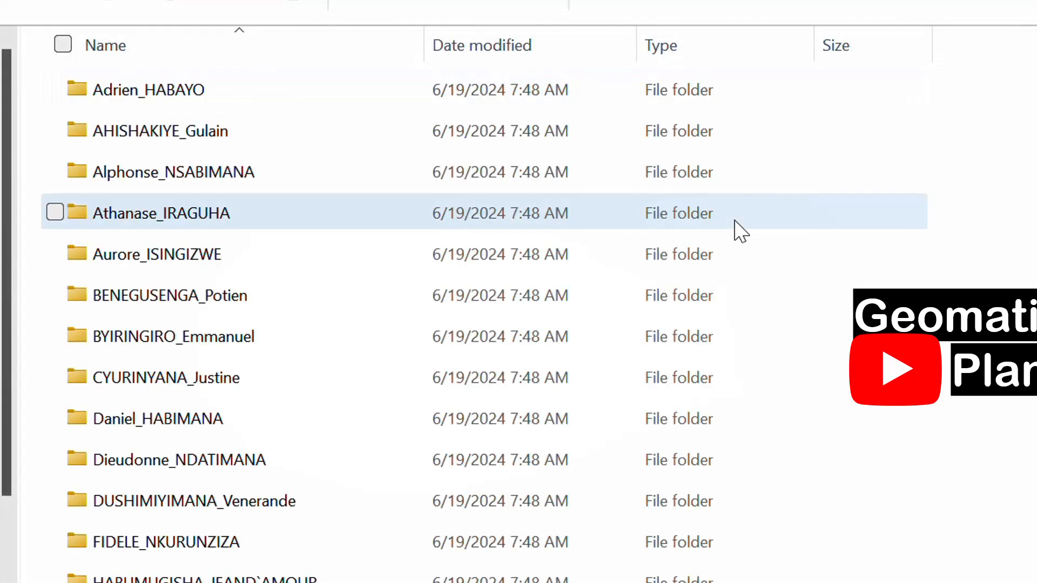
scroll(335, 276, down, 3)
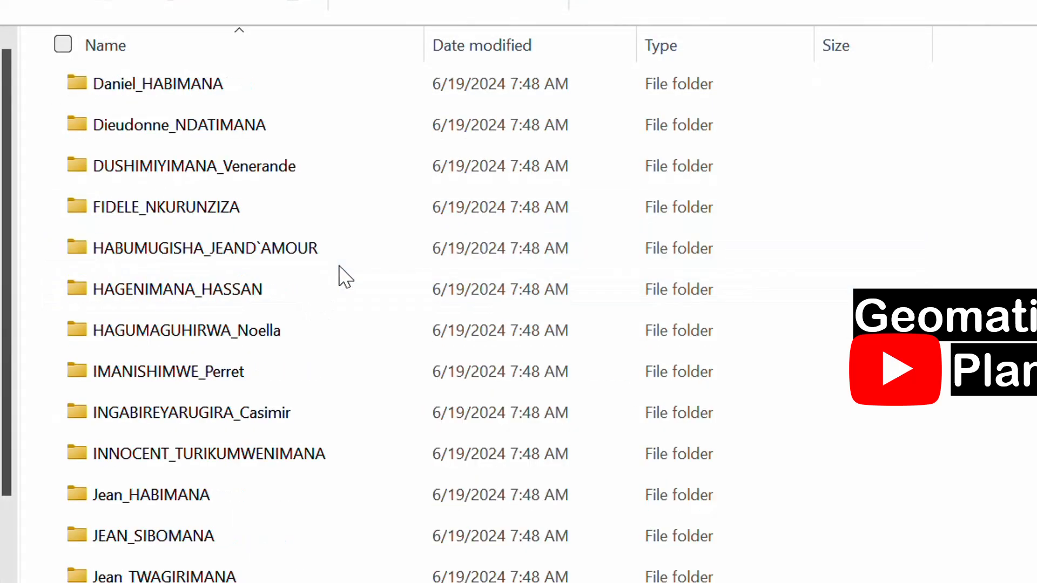
scroll(345, 277, down, 5)
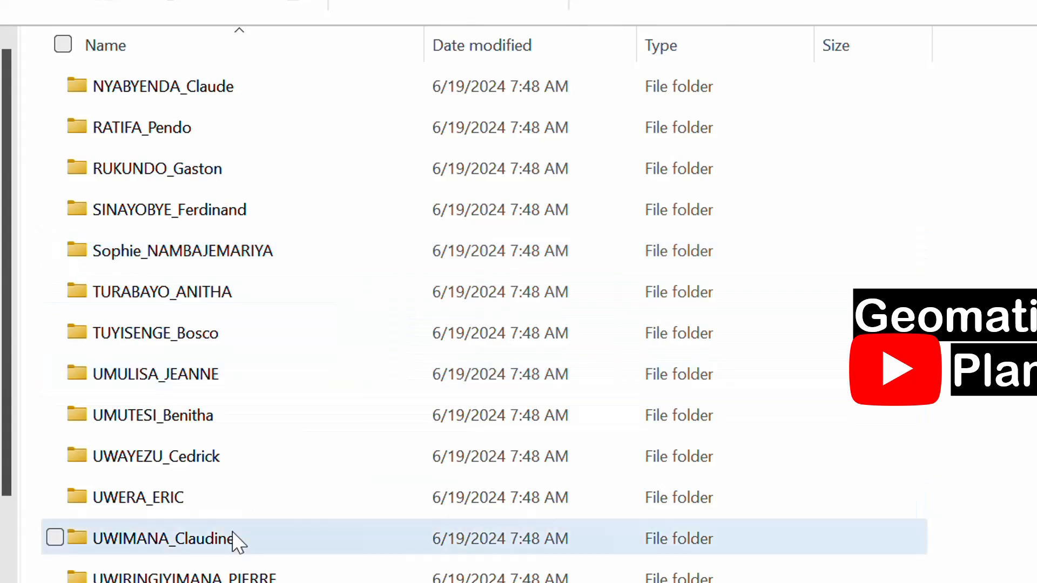
scroll(280, 432, up, 8)
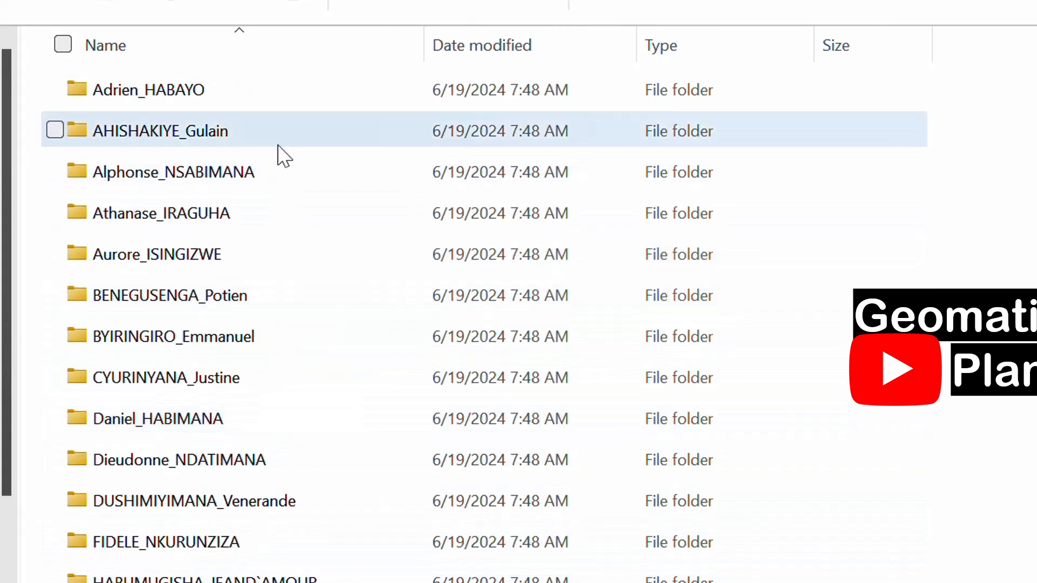
- Check the end of the student list in the Excel worksheet against the folders generated in File Explorer's Excel folder
key(alt+Tab)
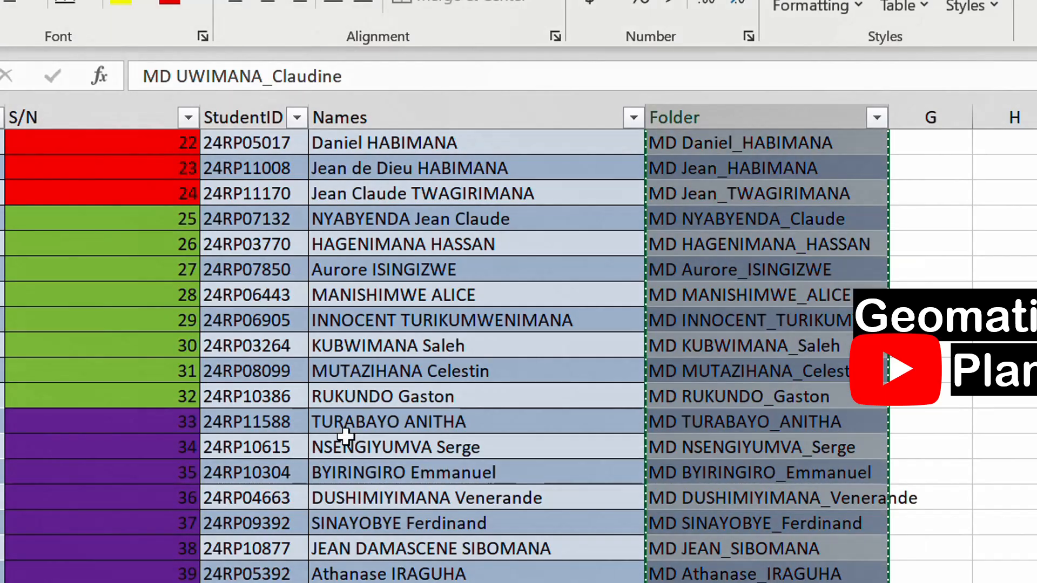
scroll(375, 414, down, 7)
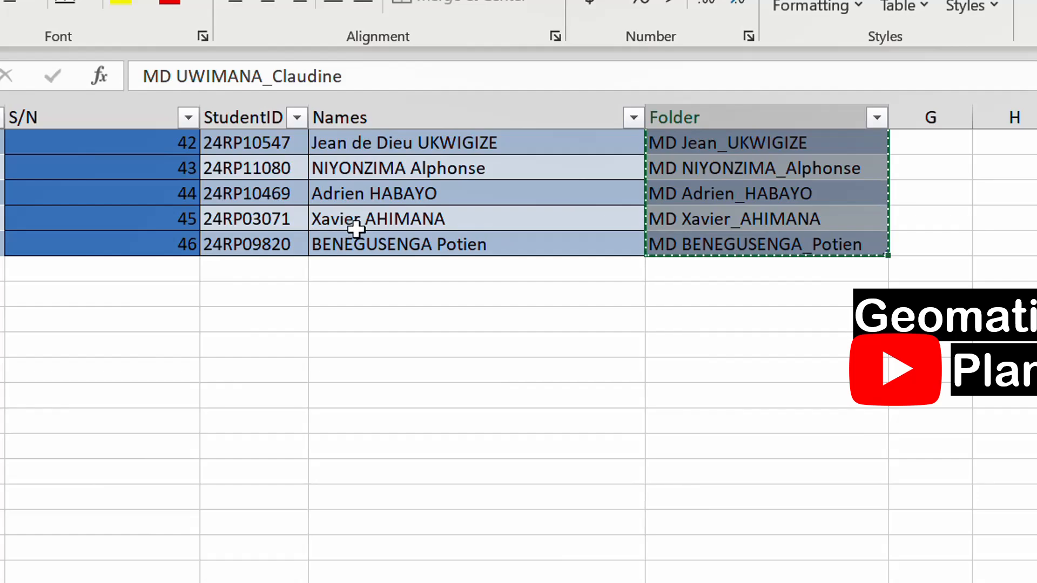
mouse_move(545, 582)
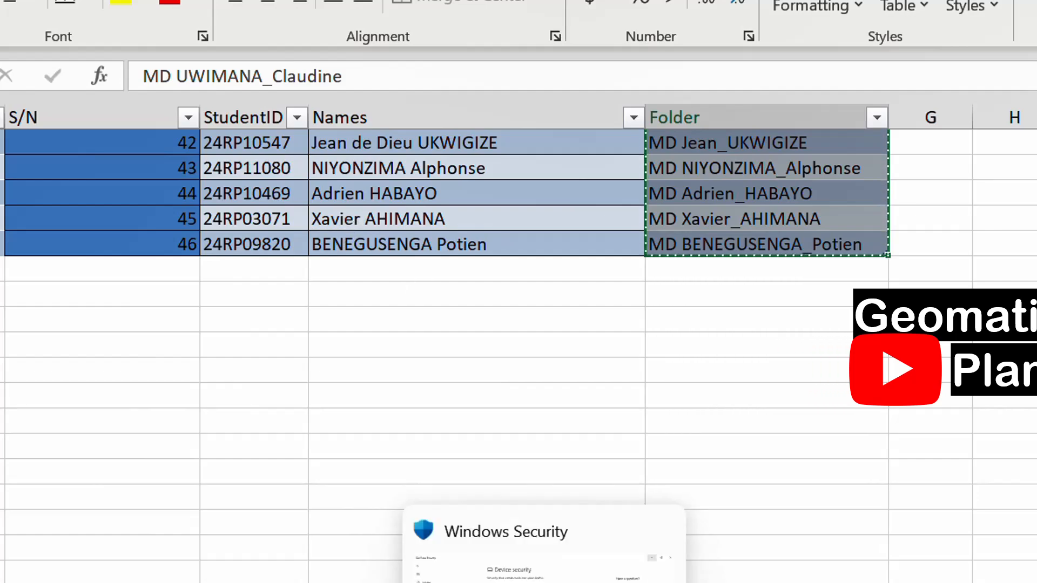
mouse_move(373, 582)
click(108, 581)
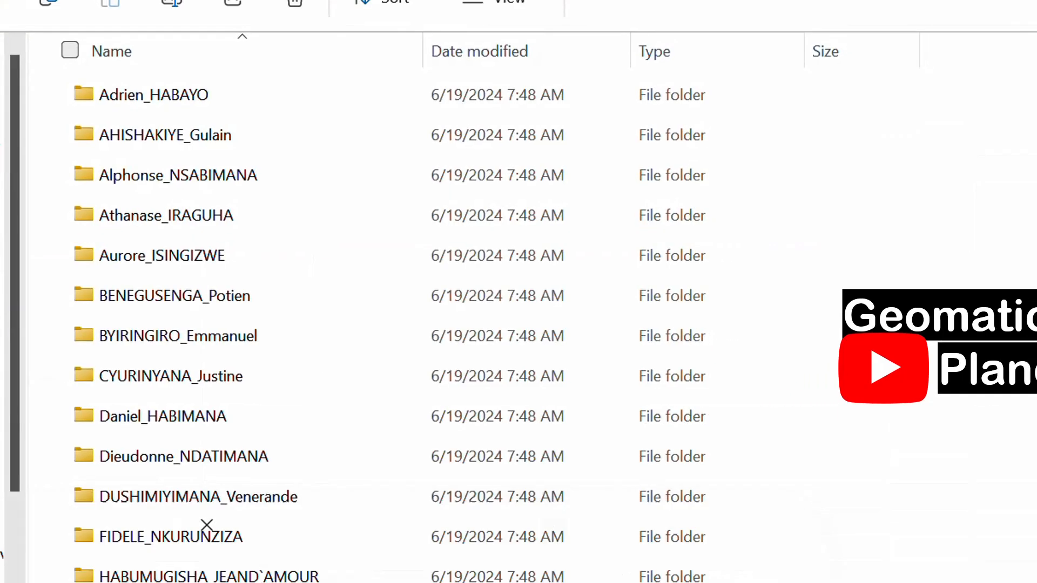
scroll(207, 524, down, 10)
scroll(252, 489, up, 5)
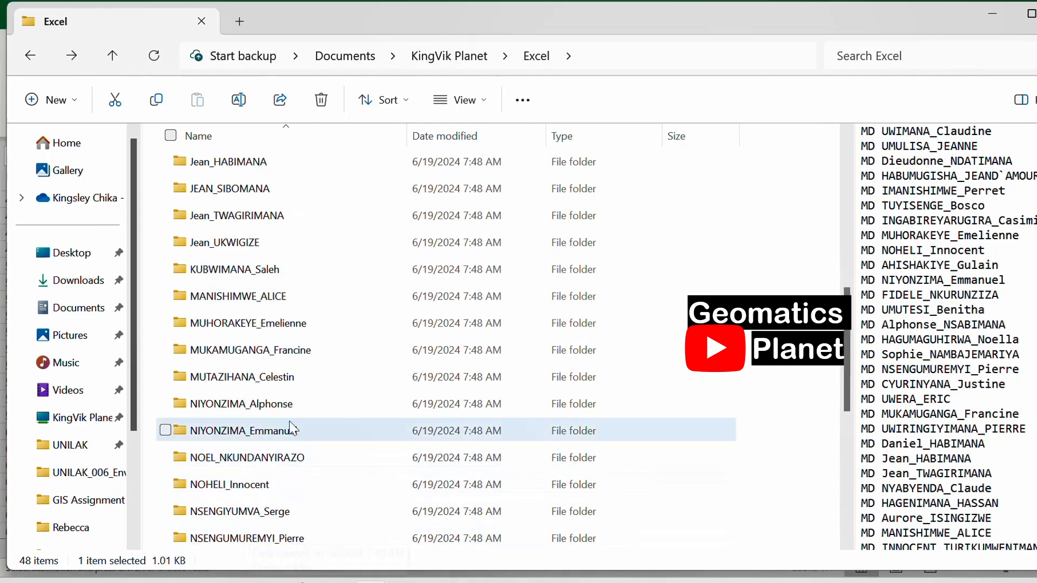
scroll(292, 428, up, 6)
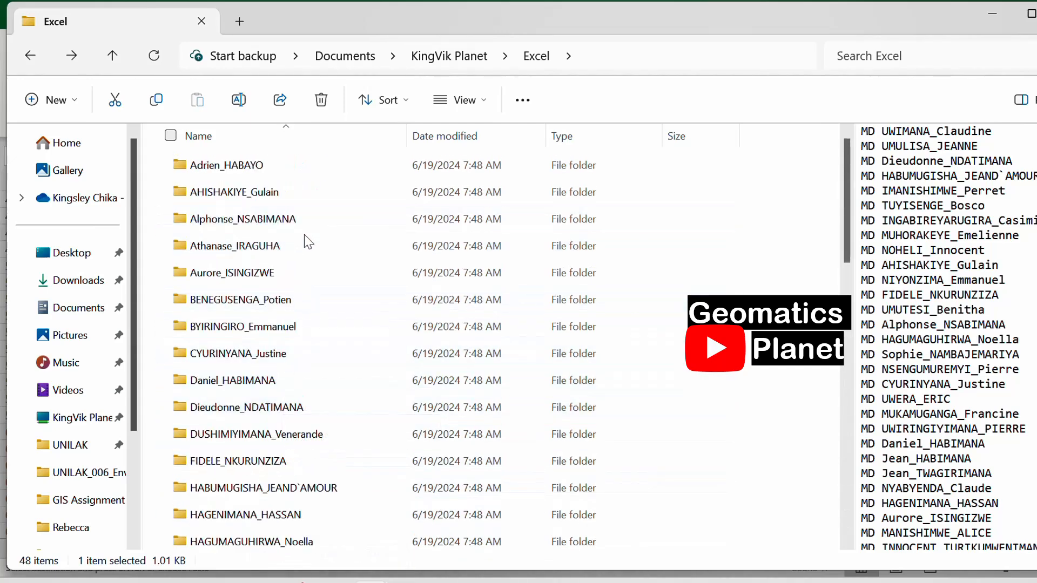
scroll(302, 372, down, 10)
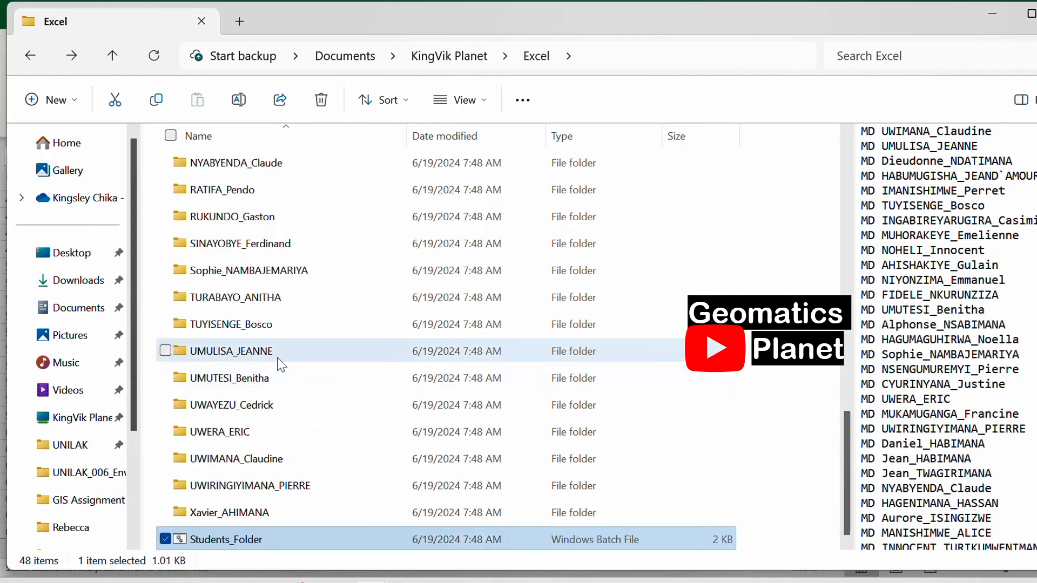
- Open one student's folder near the end of the list to inspect its contents and return to the Excel folder
click(294, 354)
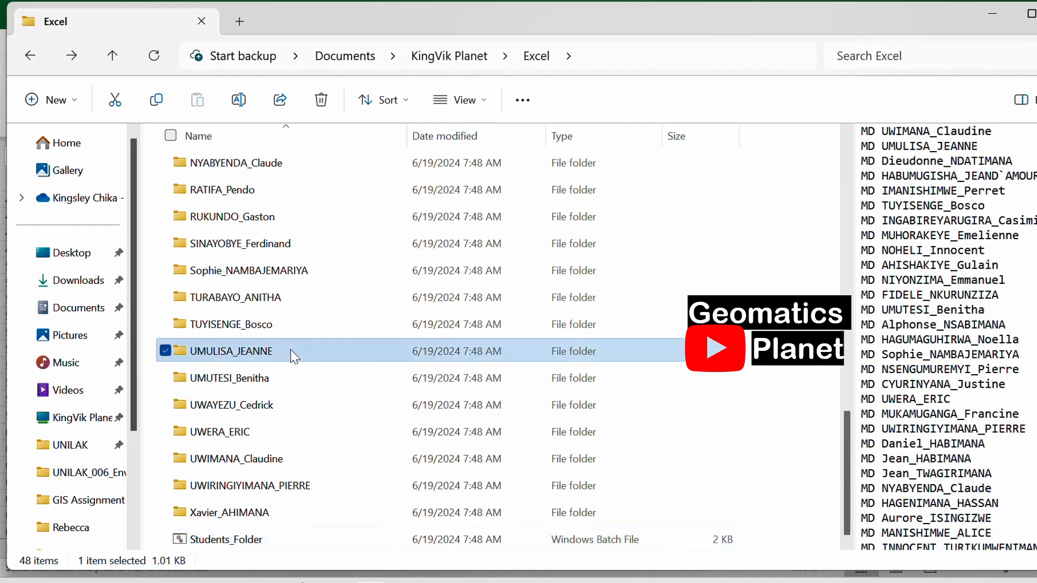
double_click(304, 352)
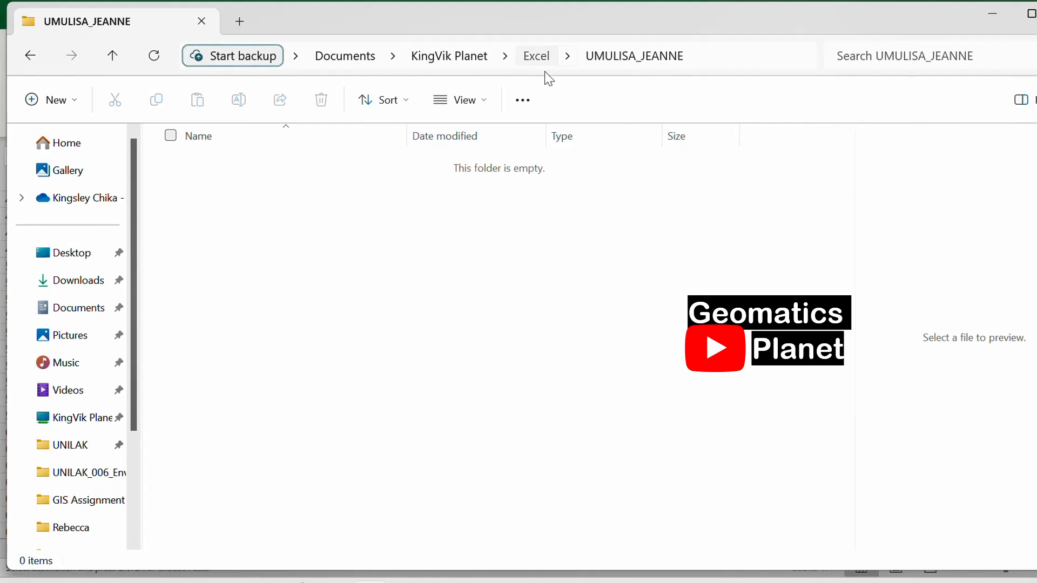
click(523, 64)
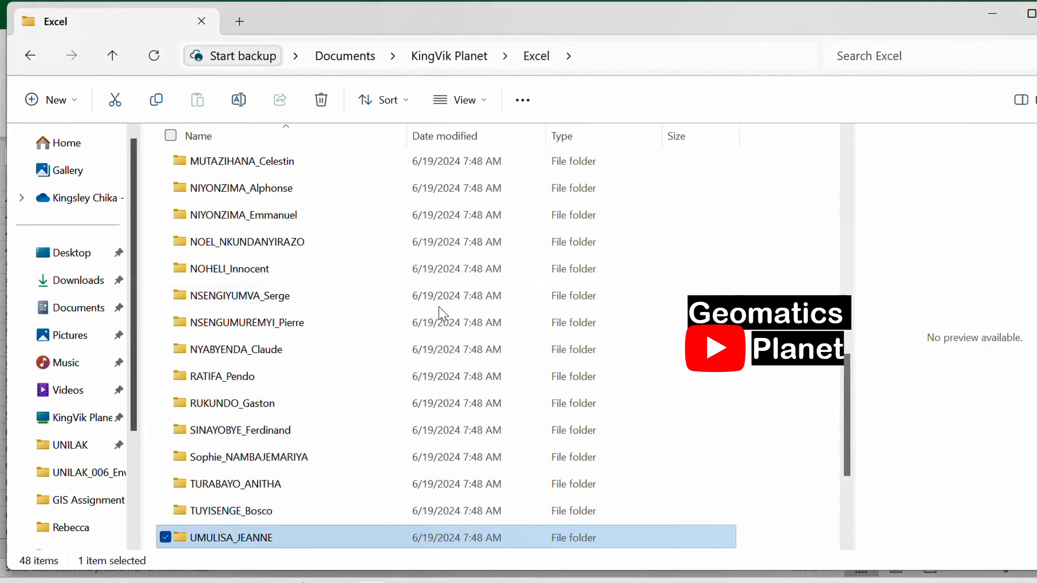
scroll(443, 314, up, 6)
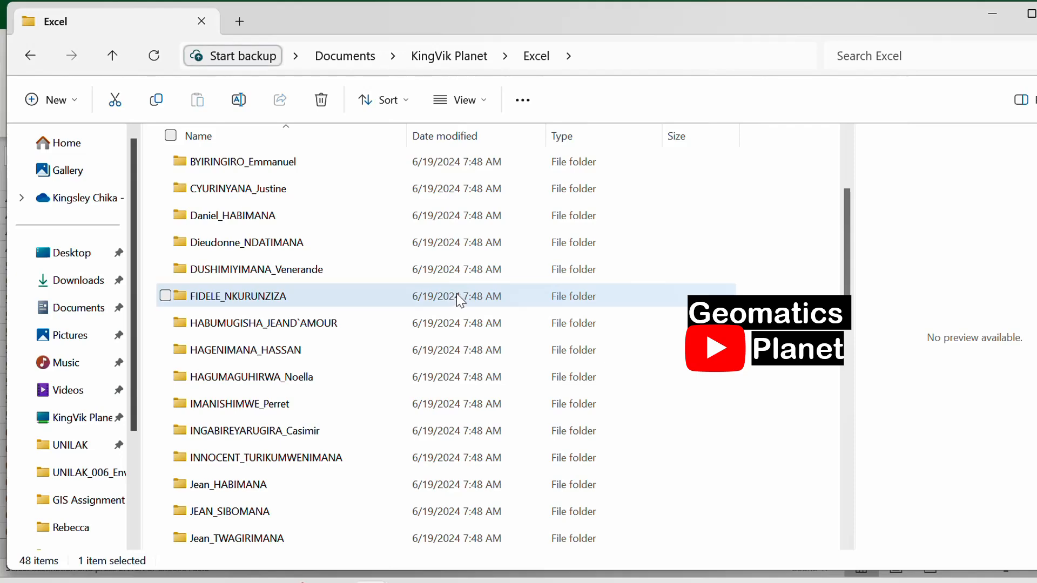
scroll(458, 294, down, 11)
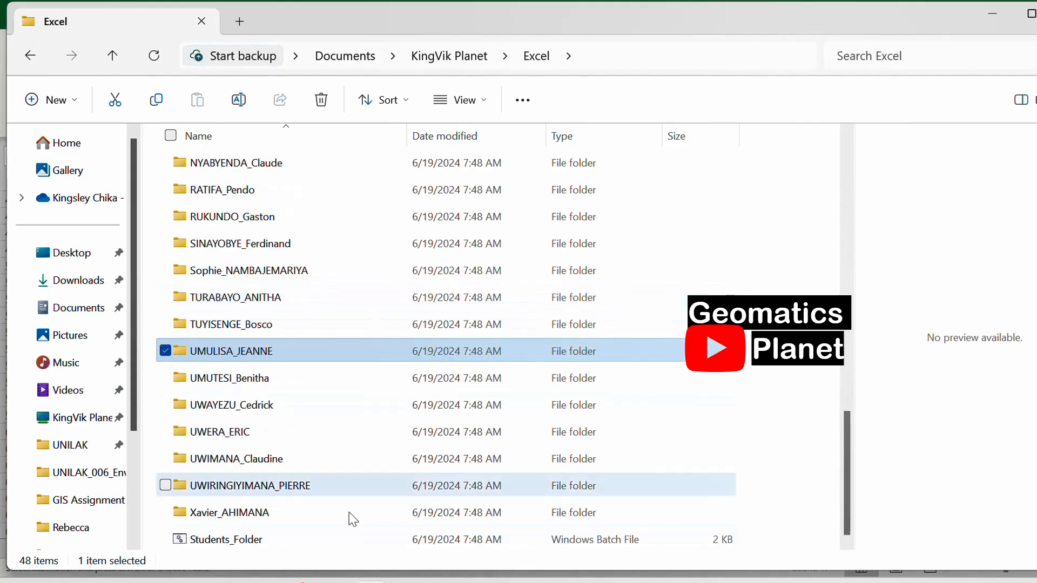
- Open the Students_Folder batch file in Notepad, review its MD commands down to the last line, and close it
right_click(301, 549)
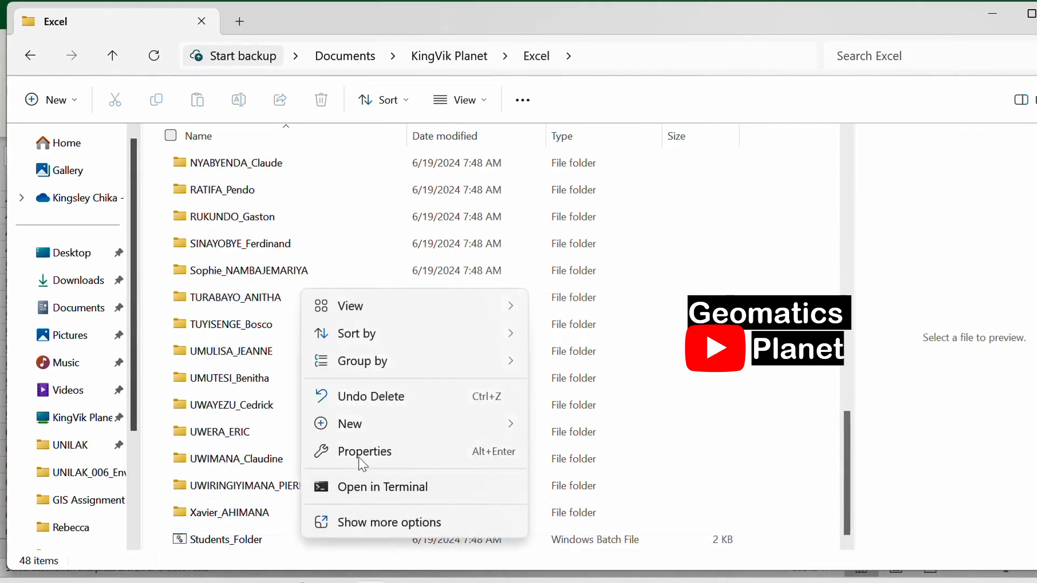
click(477, 429)
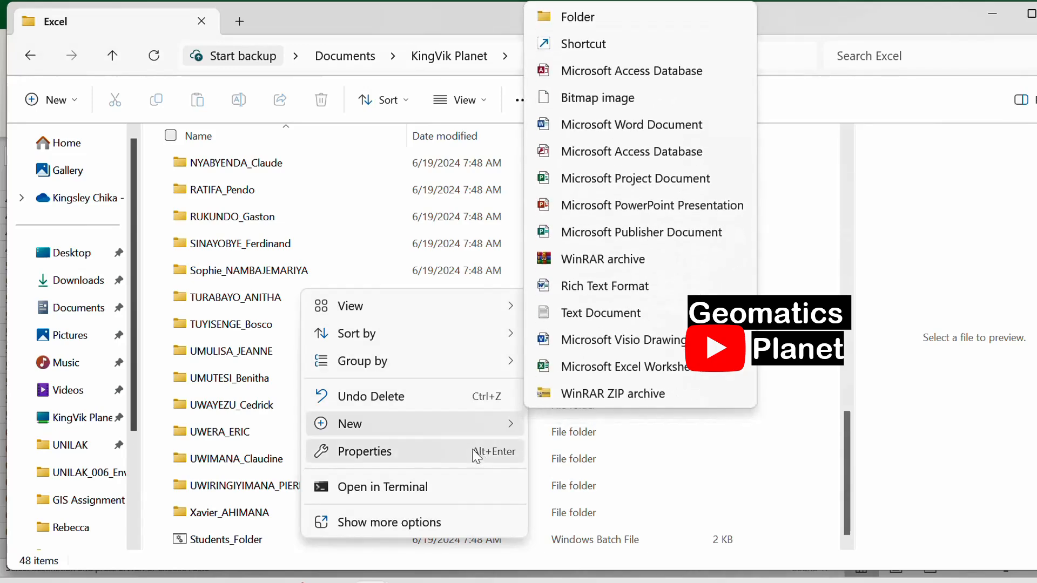
click(247, 539)
right_click(256, 526)
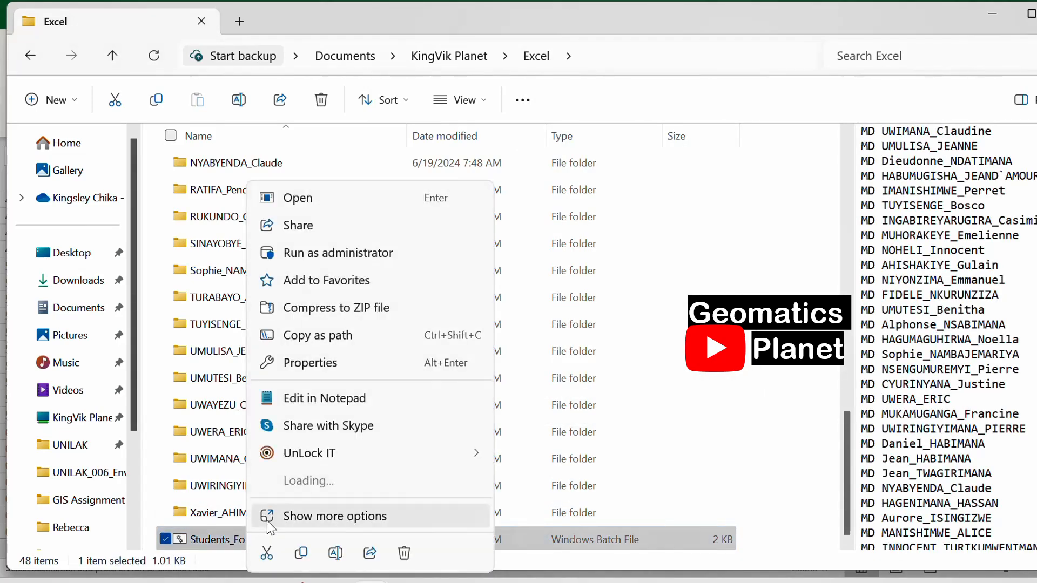
click(371, 374)
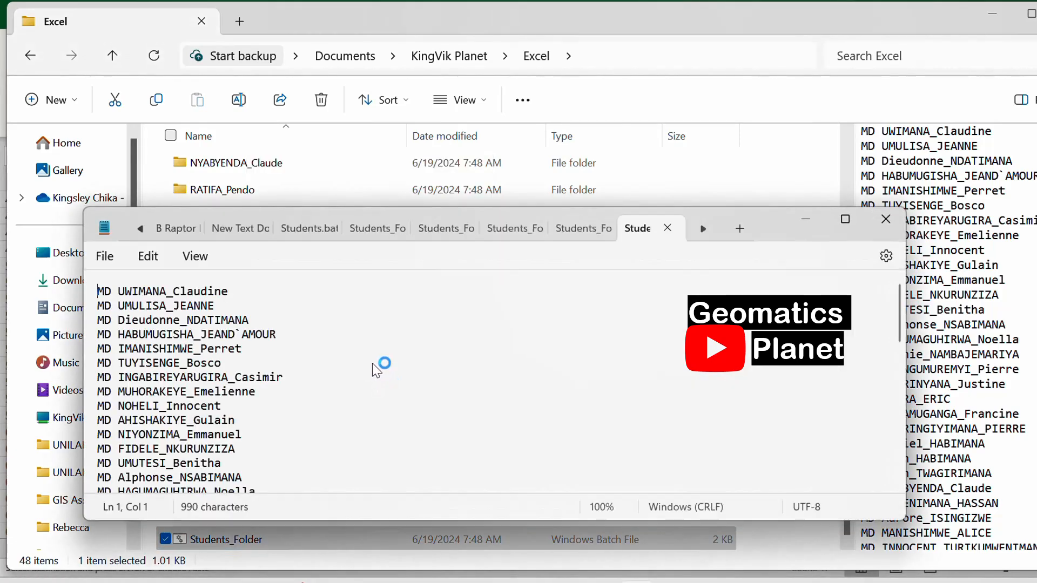
scroll(346, 383, down, 8)
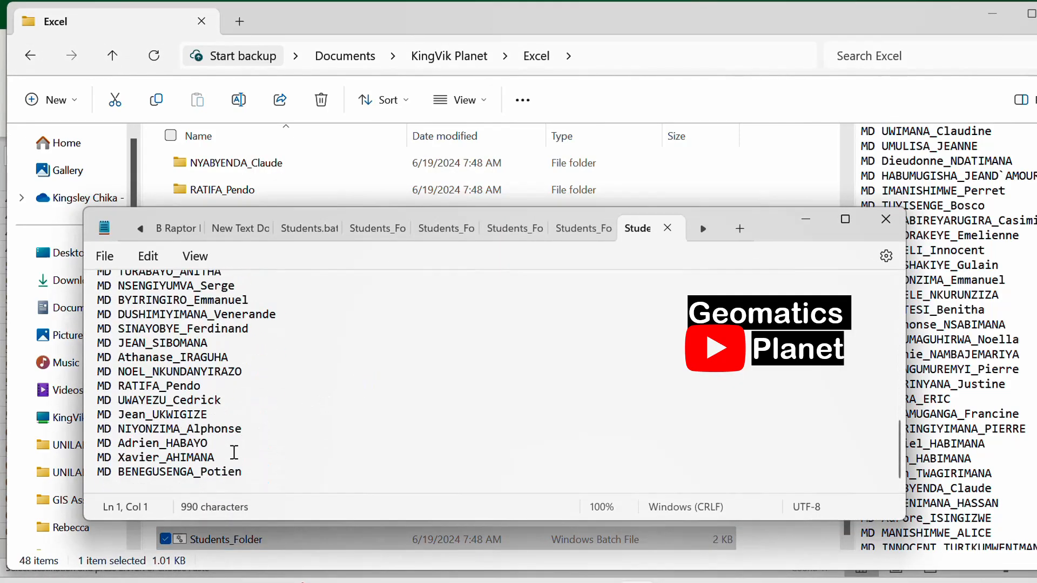
click(889, 228)
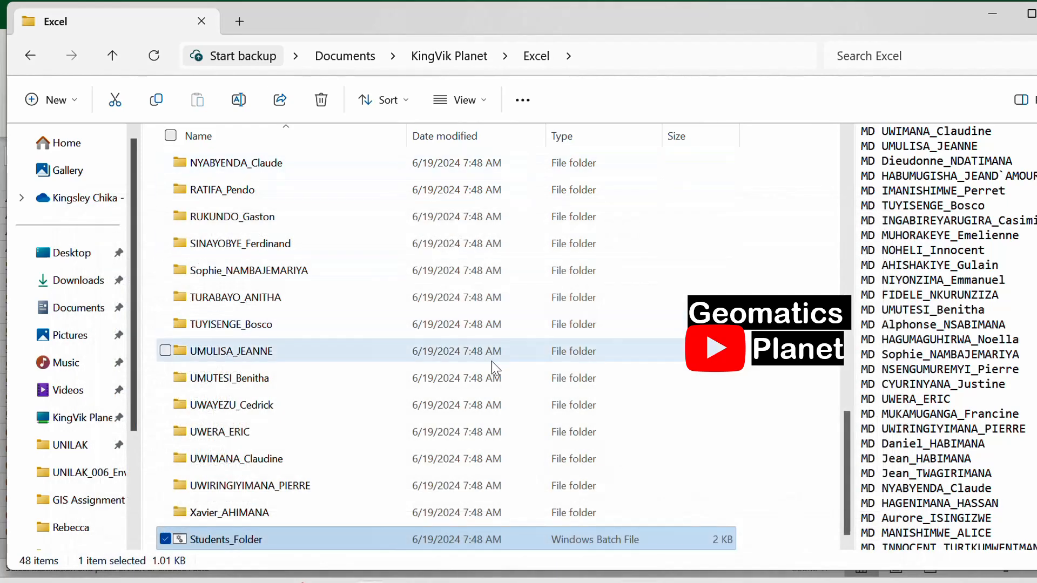